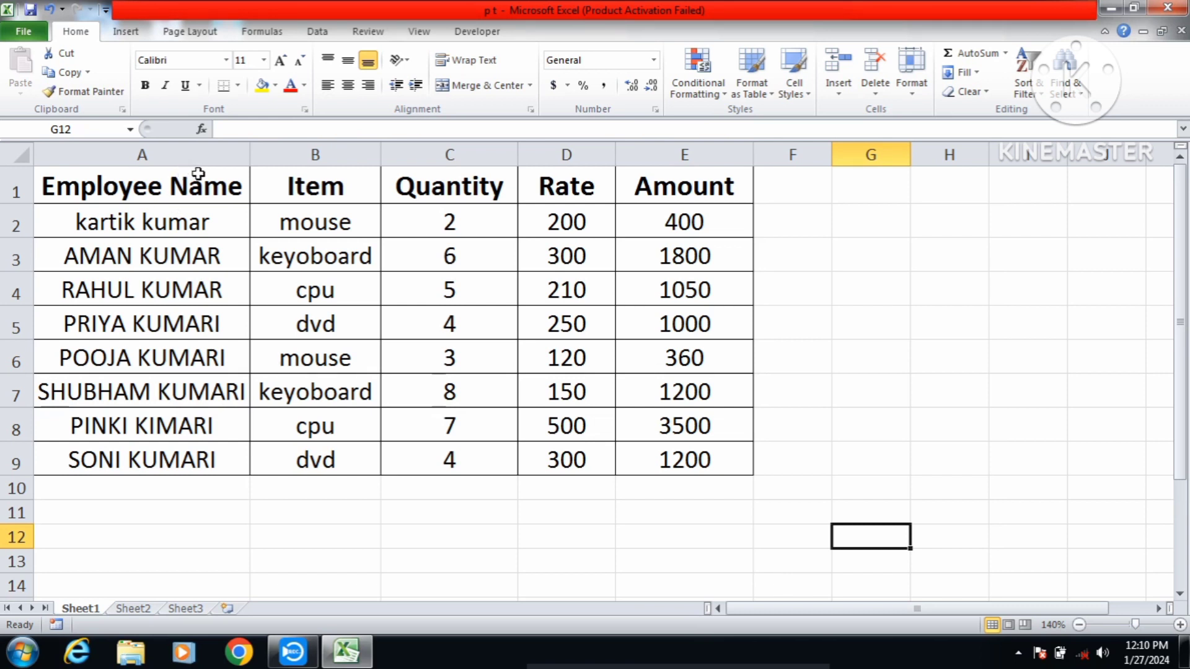
- Select the header cells in row 1 and open the Sort & Filter menu
{"action": "left_click_drag", "start_coordinate": [119, 189], "coordinate": [684, 182]}
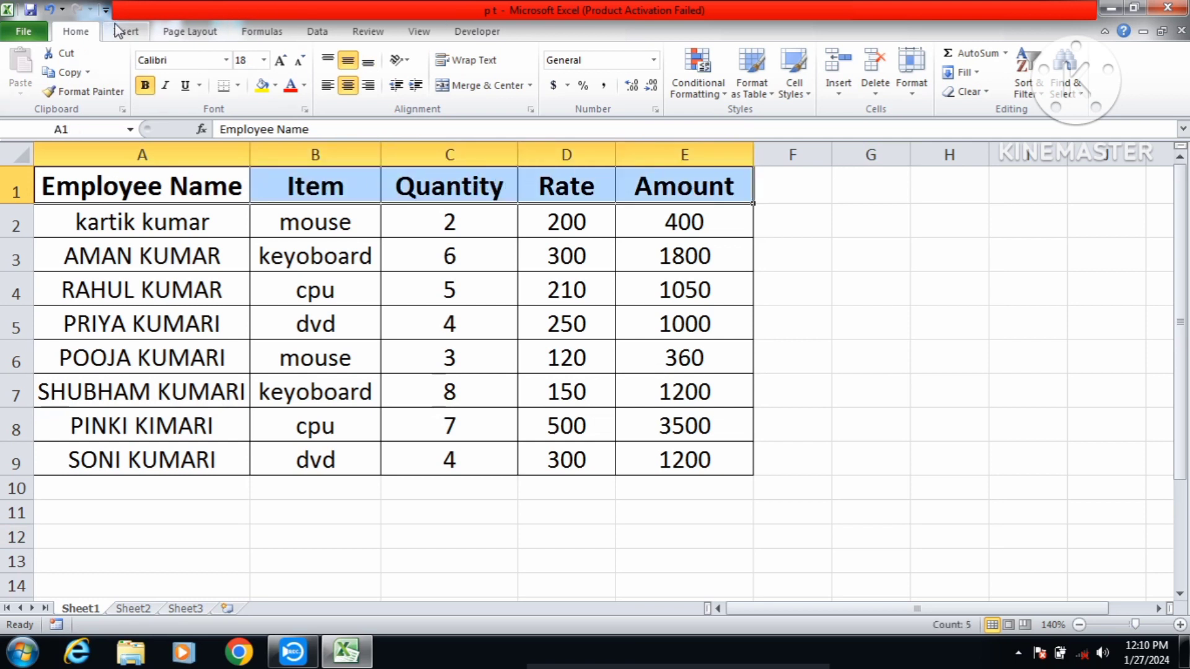
{"action": "left_click", "coordinate": [1041, 96]}
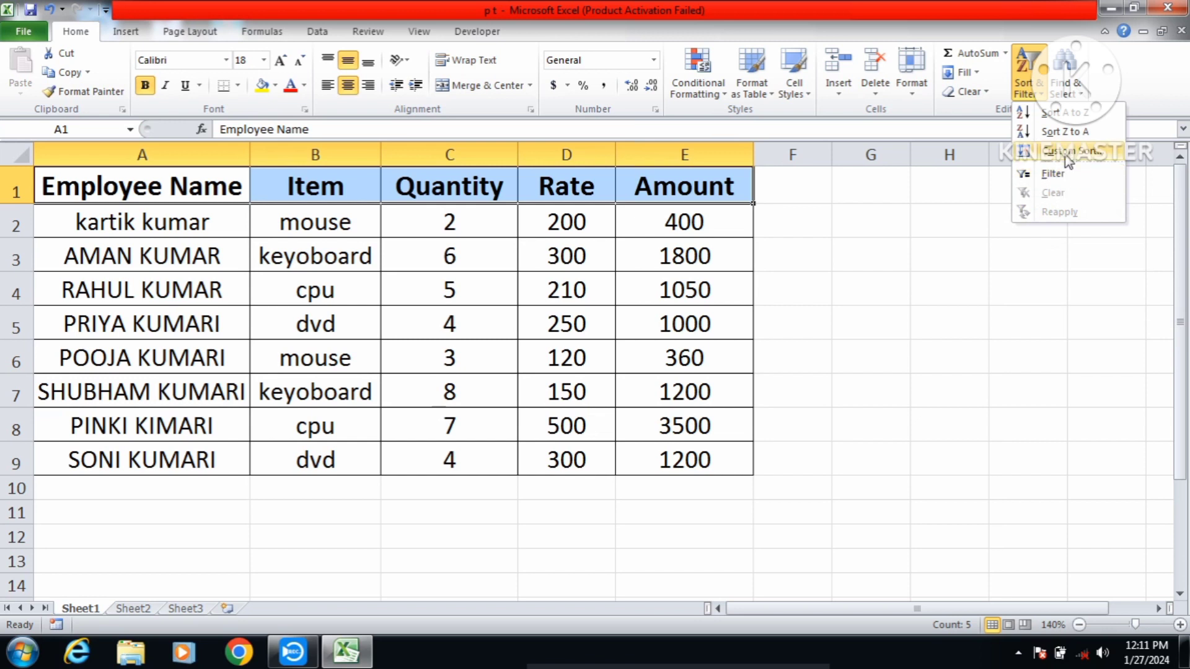
- Sort only the selected header row with 'Continue with the current selection', leaving employee rows unchanged
{"action": "left_click", "coordinate": [1075, 115]}
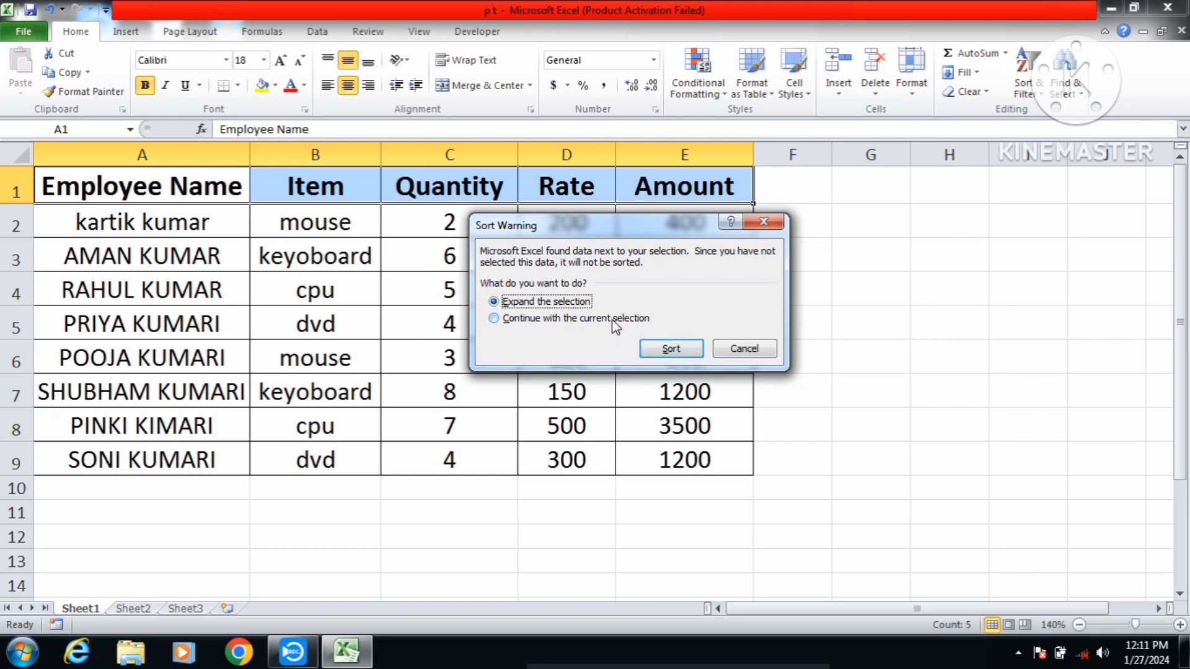
{"action": "left_click", "coordinate": [614, 319]}
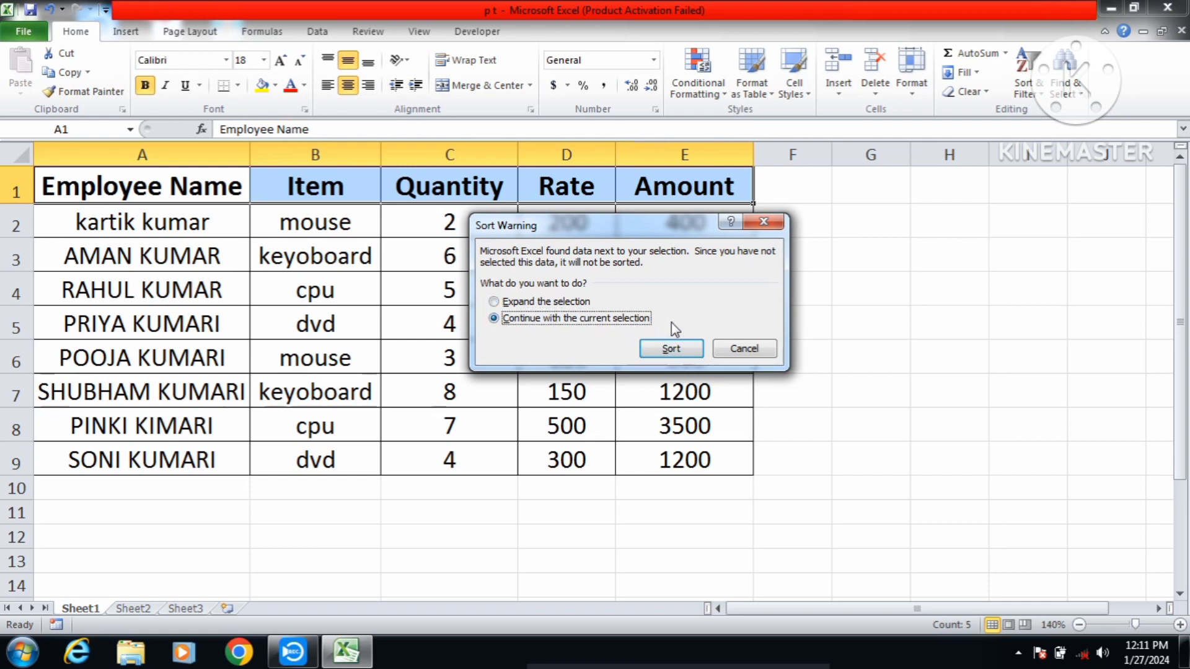
{"action": "left_click", "coordinate": [671, 349]}
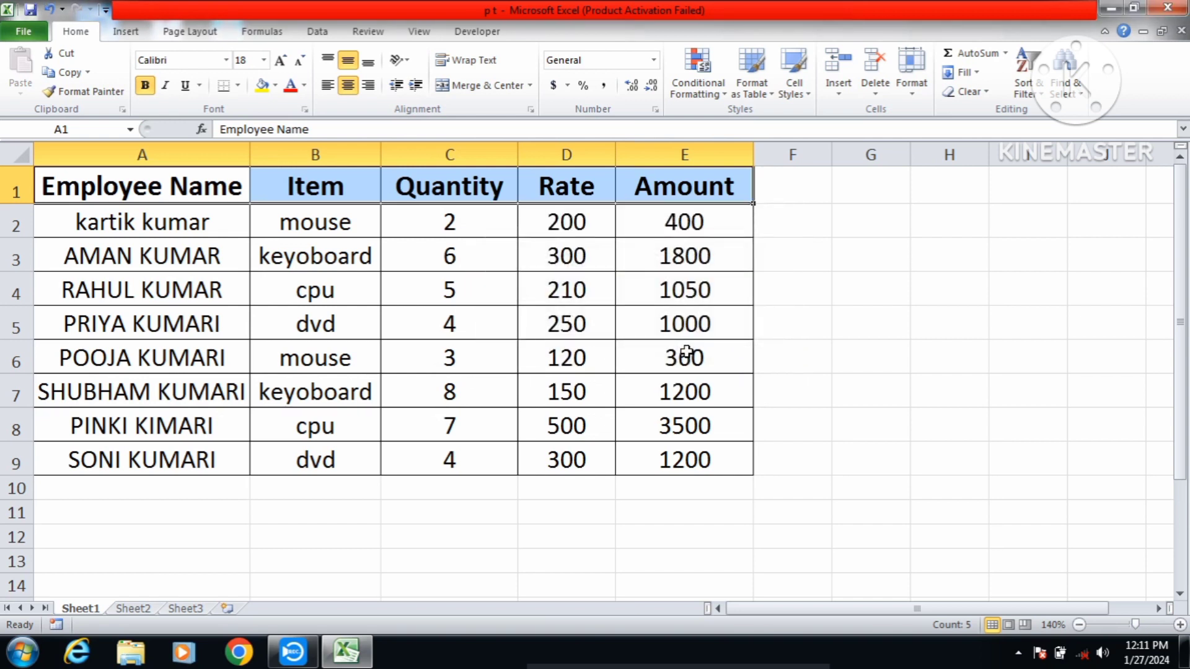
- Sort A1:E1 A to Z with the selection expanded, ordering the whole table by Employee Name
{"action": "left_click", "coordinate": [194, 185]}
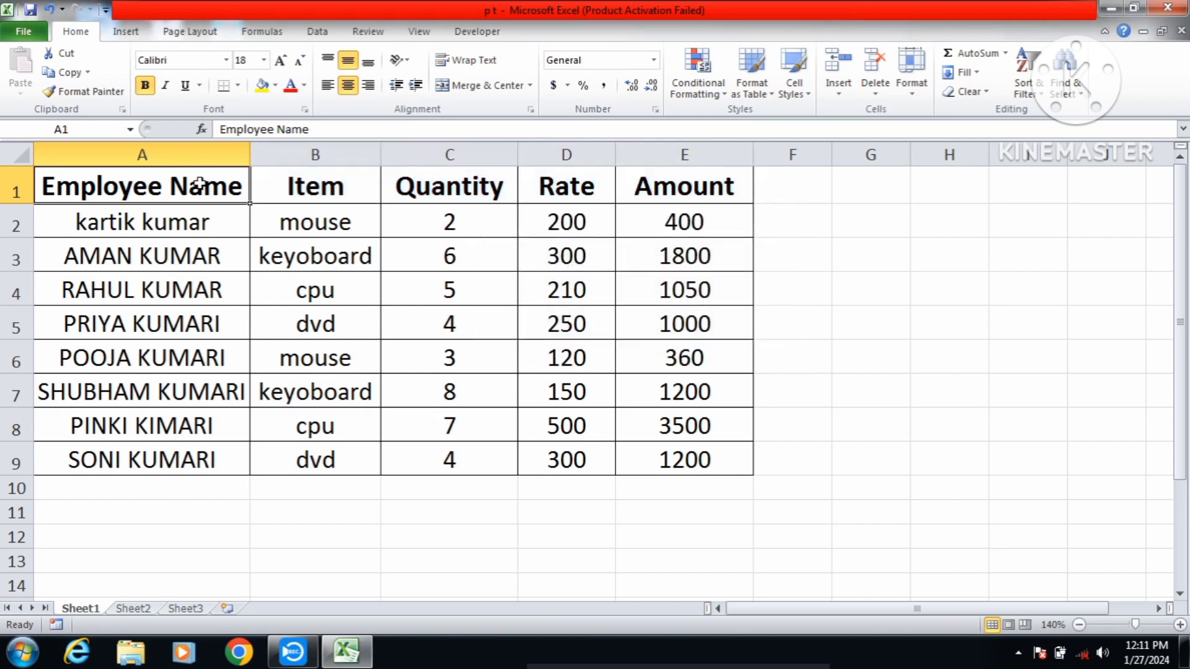
{"action": "left_click_drag", "start_coordinate": [194, 185], "coordinate": [632, 180]}
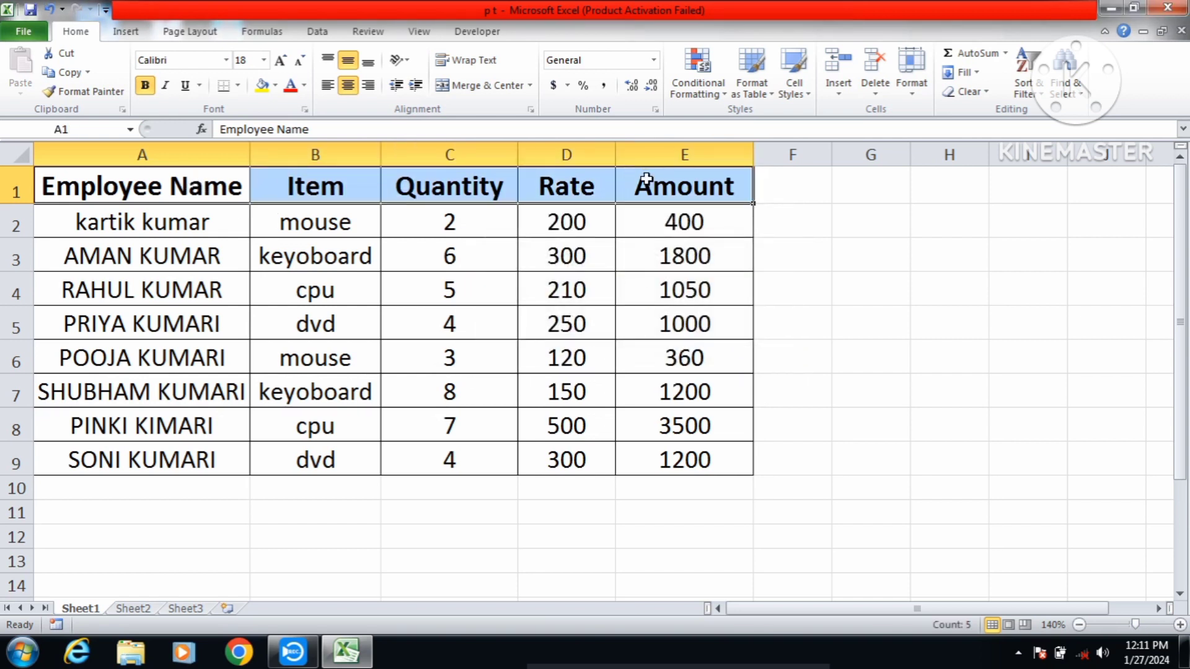
{"action": "left_click", "coordinate": [1029, 93]}
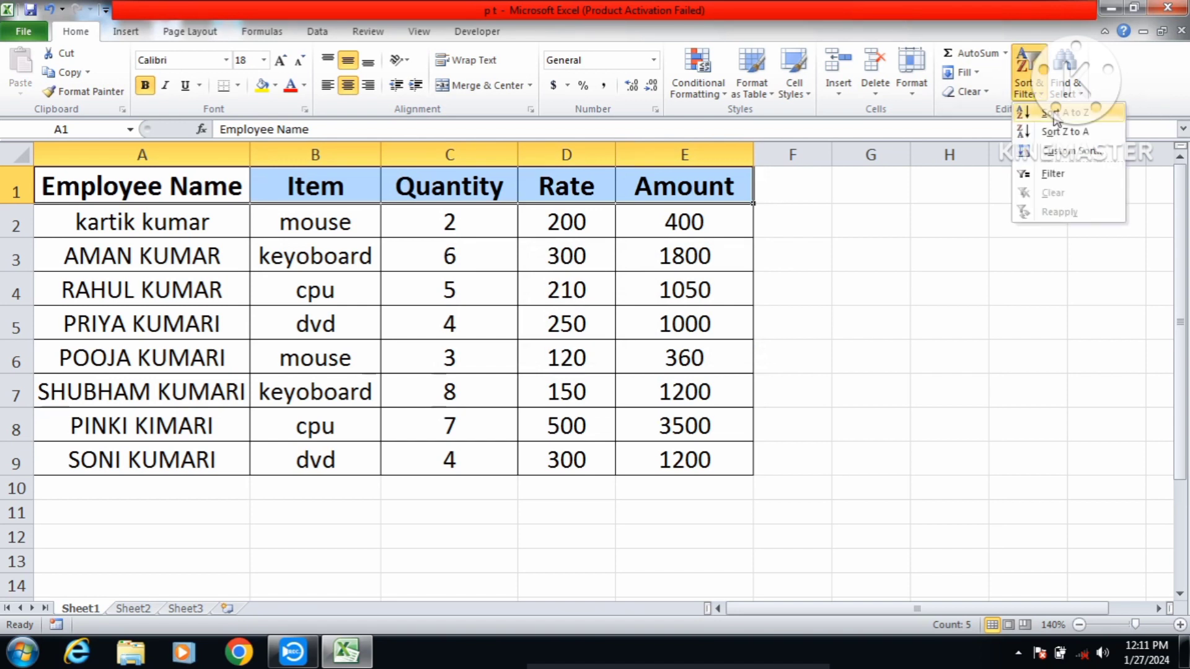
{"action": "left_click", "coordinate": [1059, 114]}
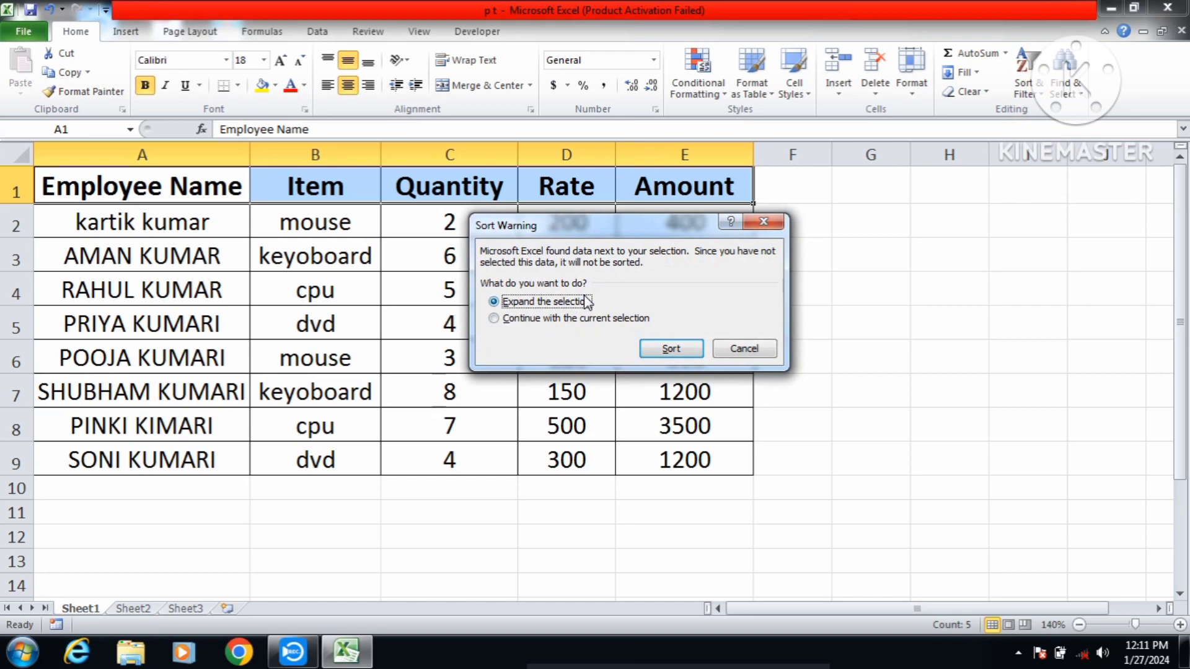
{"action": "left_click", "coordinate": [671, 349]}
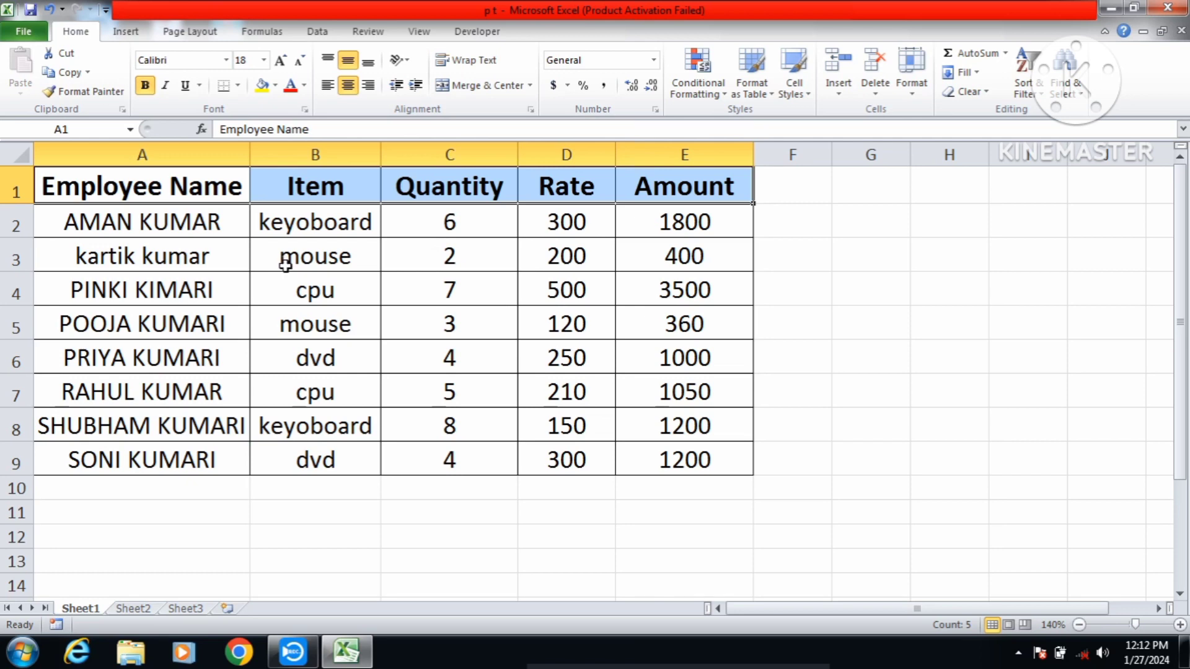
- Undo the sort, then re-sort the table A to Z by Employee Name with the expanded selection
{"action": "key", "text": "ctrl+z"}
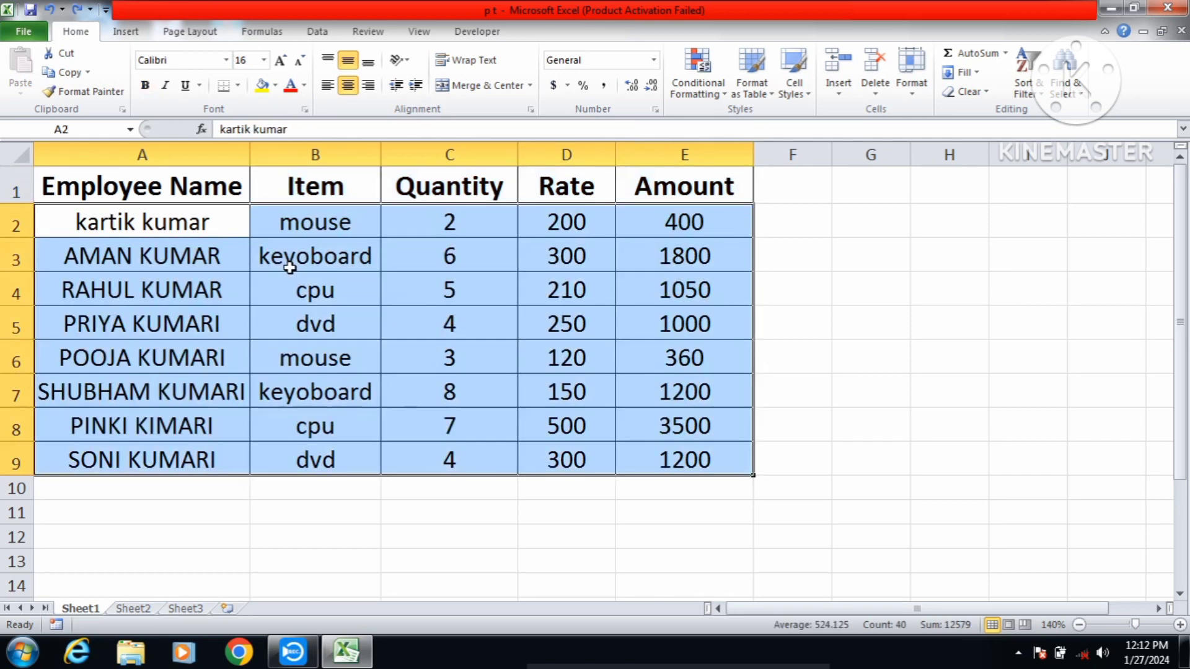
{"action": "left_click", "coordinate": [197, 225]}
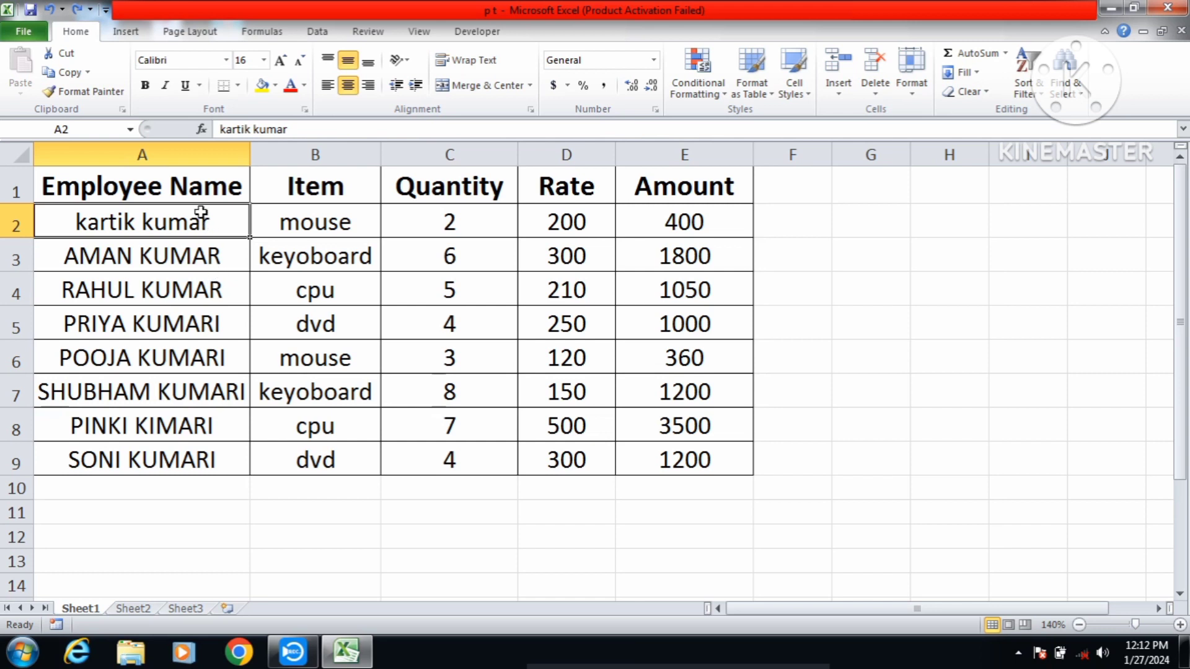
{"action": "left_click_drag", "start_coordinate": [196, 188], "coordinate": [682, 182]}
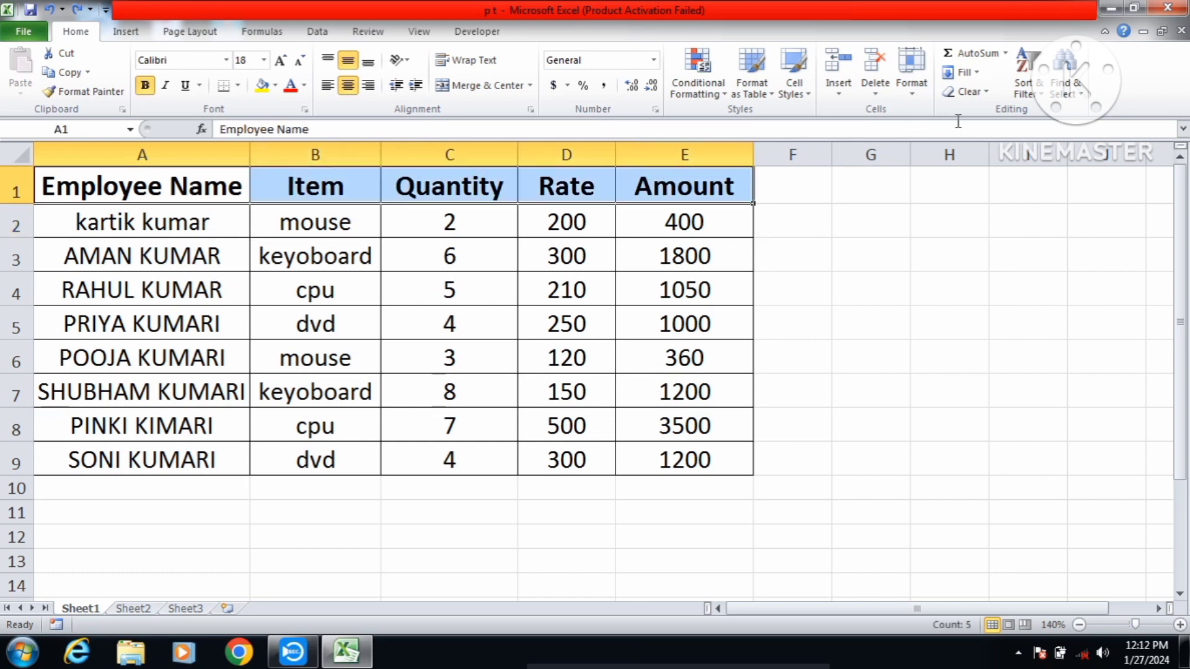
{"action": "left_click", "coordinate": [1026, 93]}
{"action": "left_click", "coordinate": [1057, 118]}
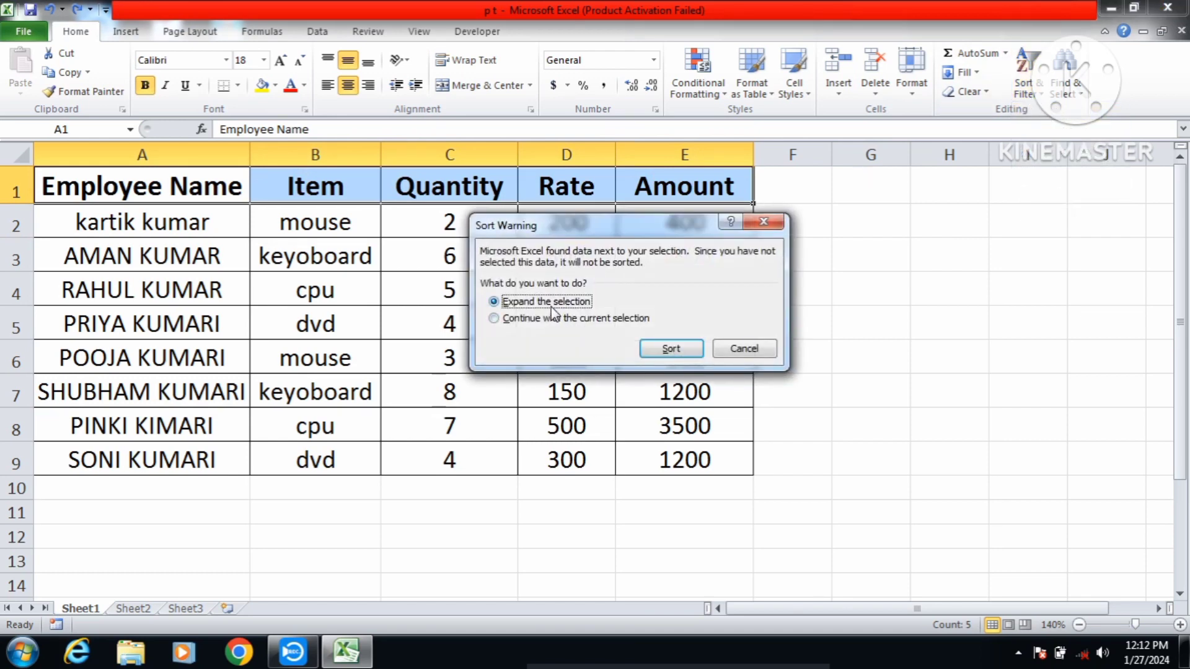
{"action": "left_click", "coordinate": [670, 348]}
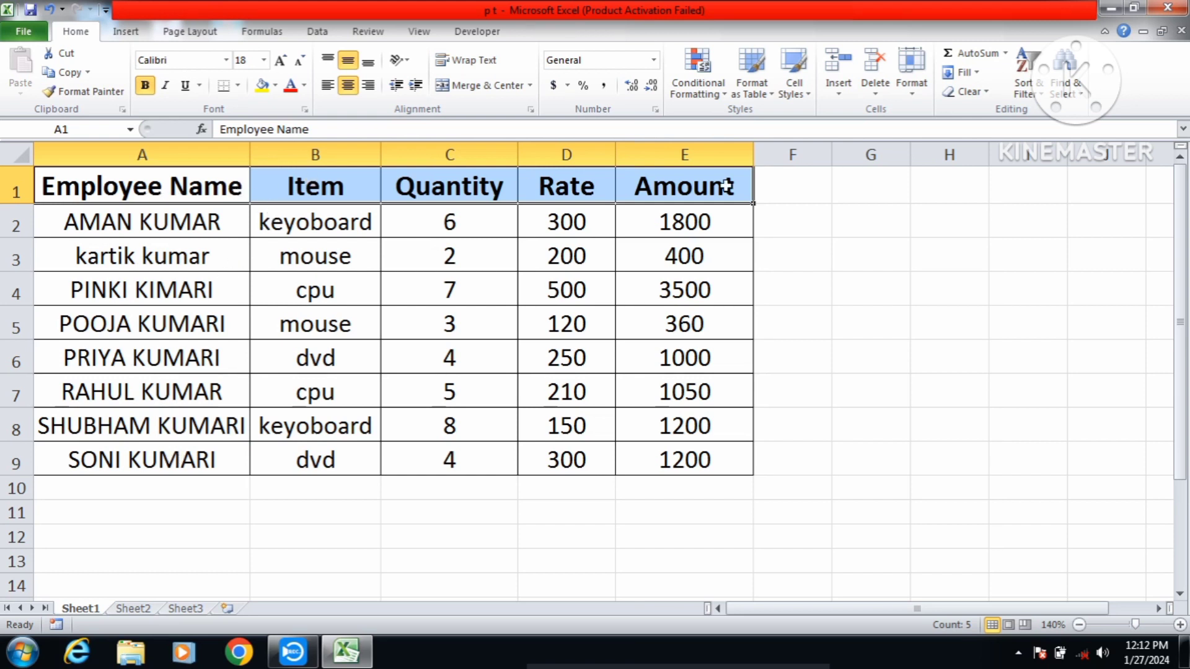
- Sort the whole table Z to A by Employee Name, then start a Custom Sort
{"action": "left_click", "coordinate": [1035, 96]}
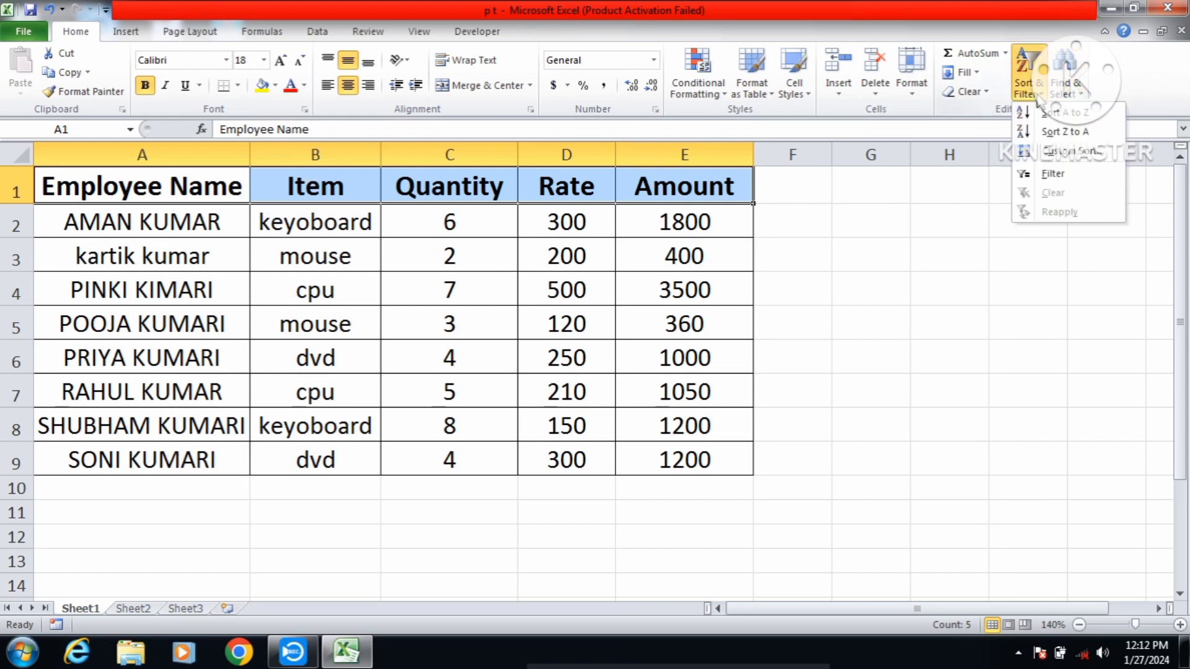
{"action": "left_click", "coordinate": [1083, 131]}
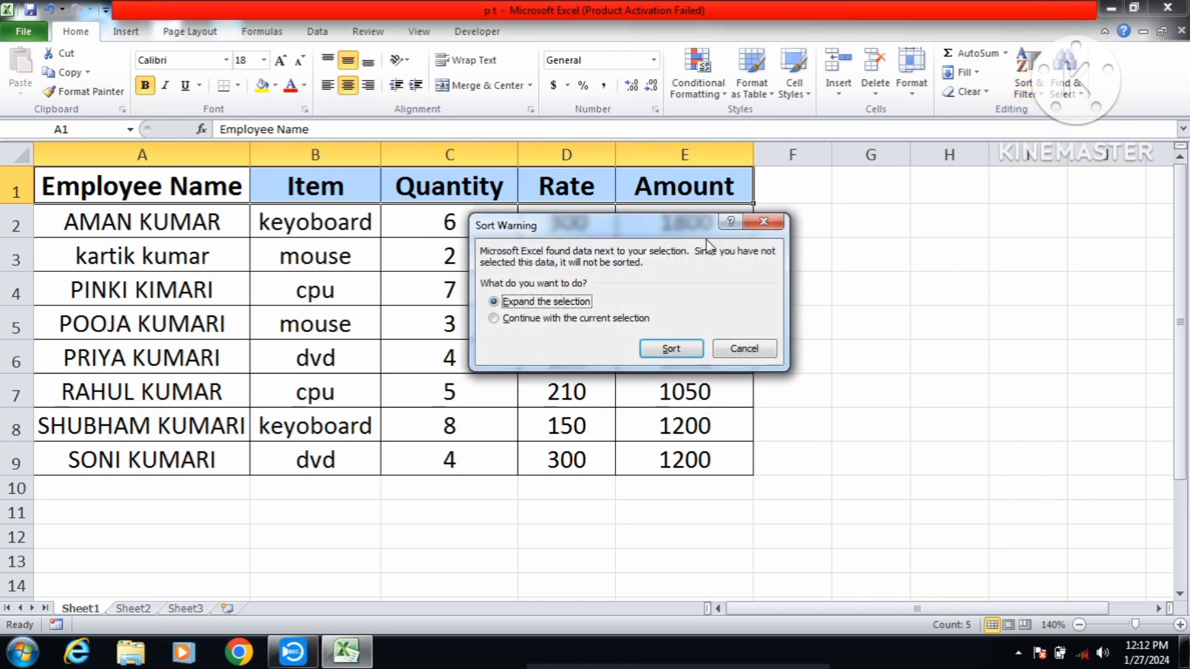
{"action": "left_click", "coordinate": [692, 348]}
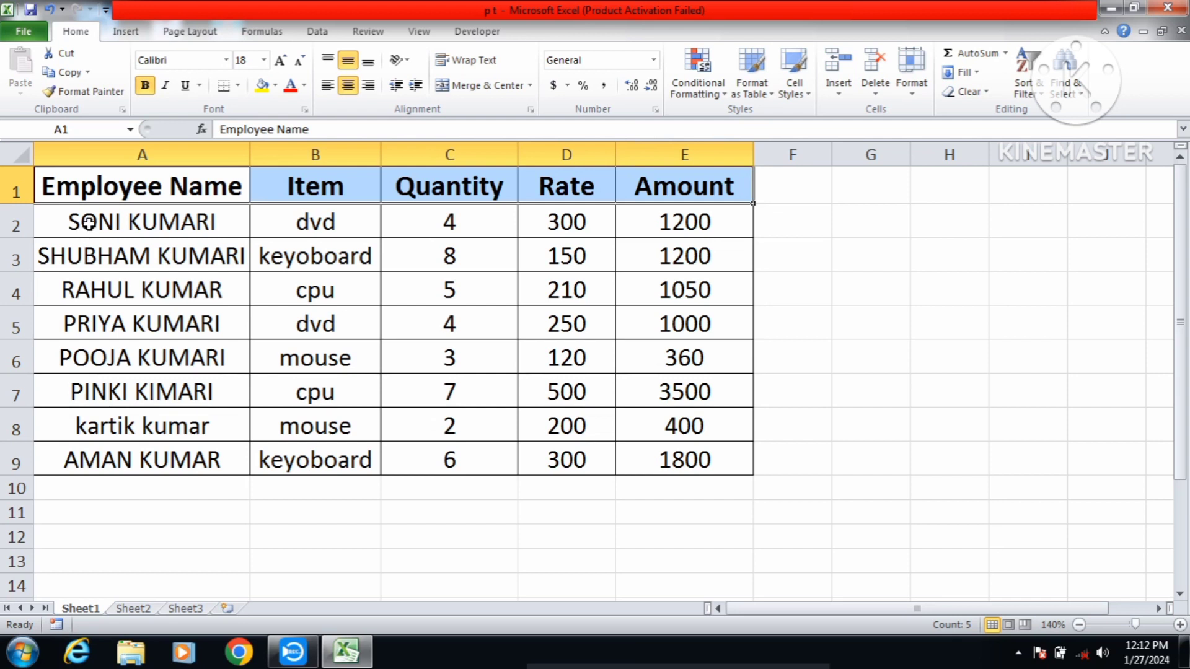
{"action": "left_click", "coordinate": [1030, 93]}
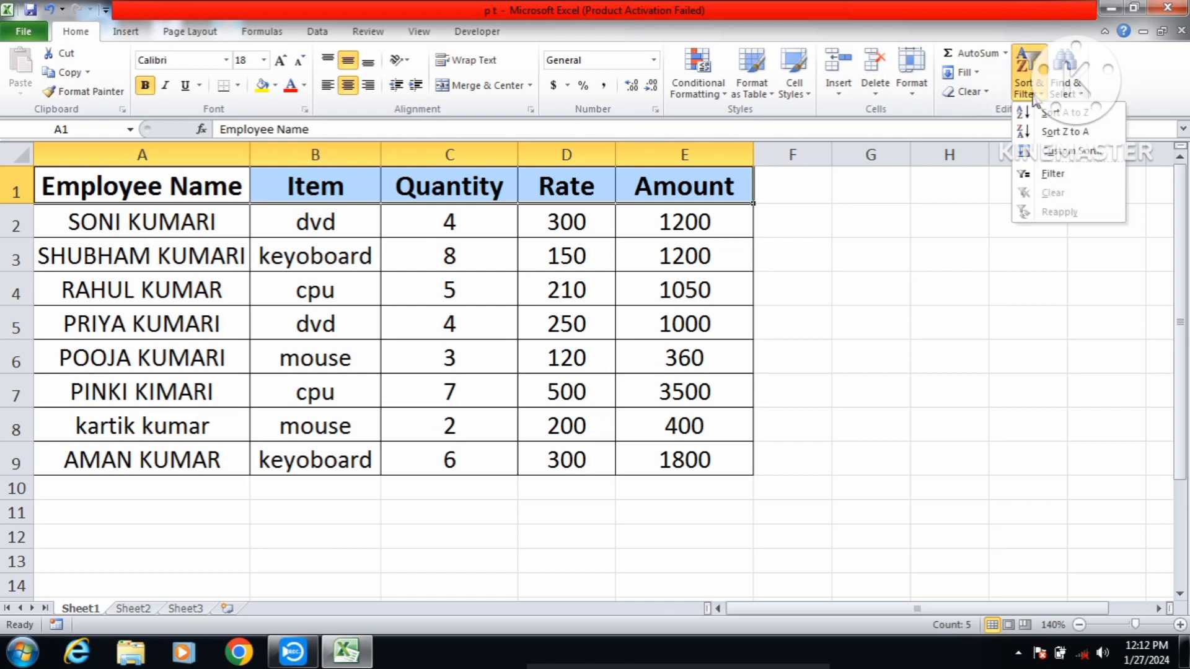
{"action": "left_click", "coordinate": [1063, 132]}
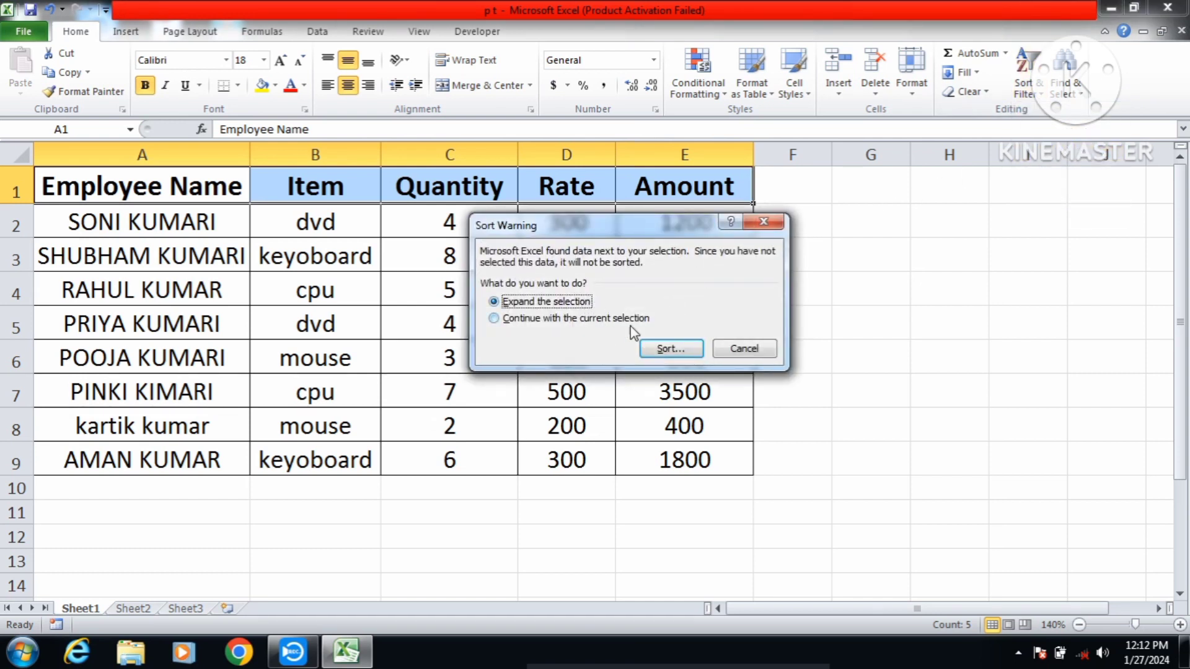
- In the Sort dialog, sort by Employee Name on cell Values in A to Z order
{"action": "left_click", "coordinate": [678, 349]}
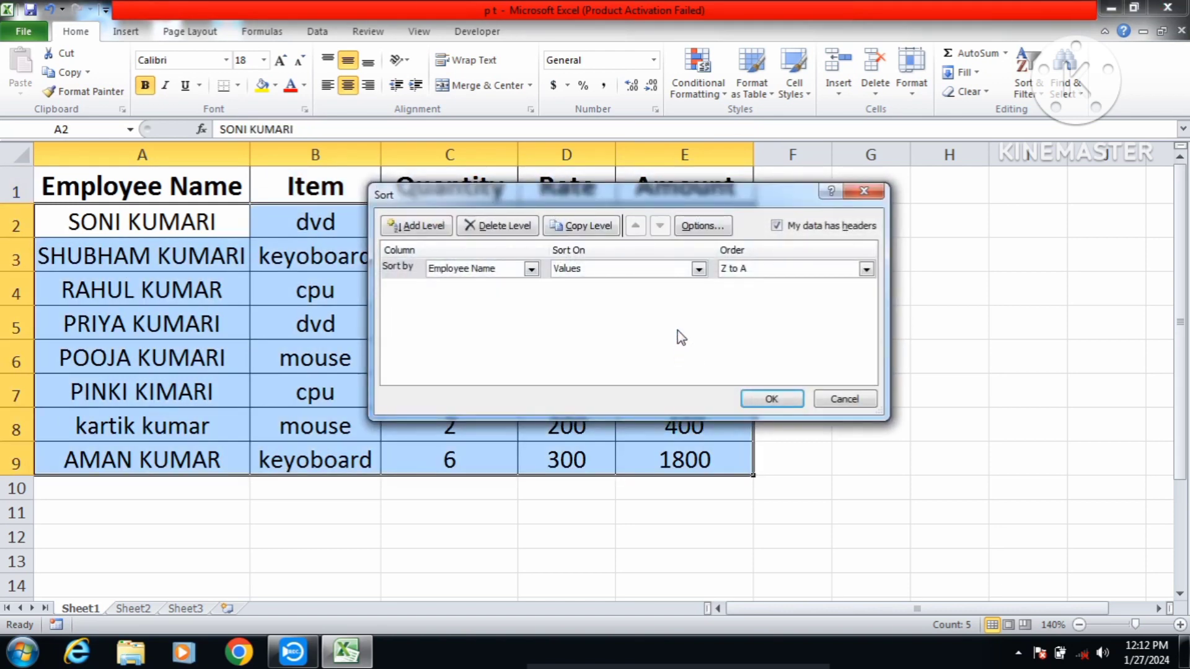
{"action": "left_click_drag", "start_coordinate": [519, 197], "coordinate": [683, 198]}
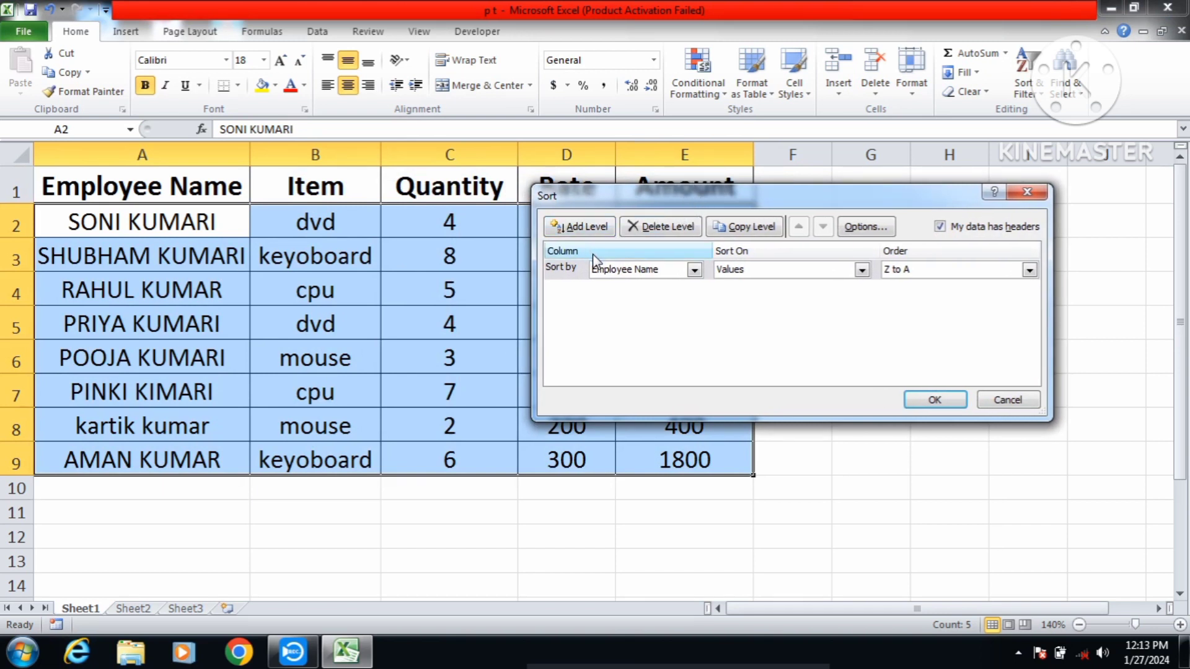
{"action": "left_click", "coordinate": [695, 270]}
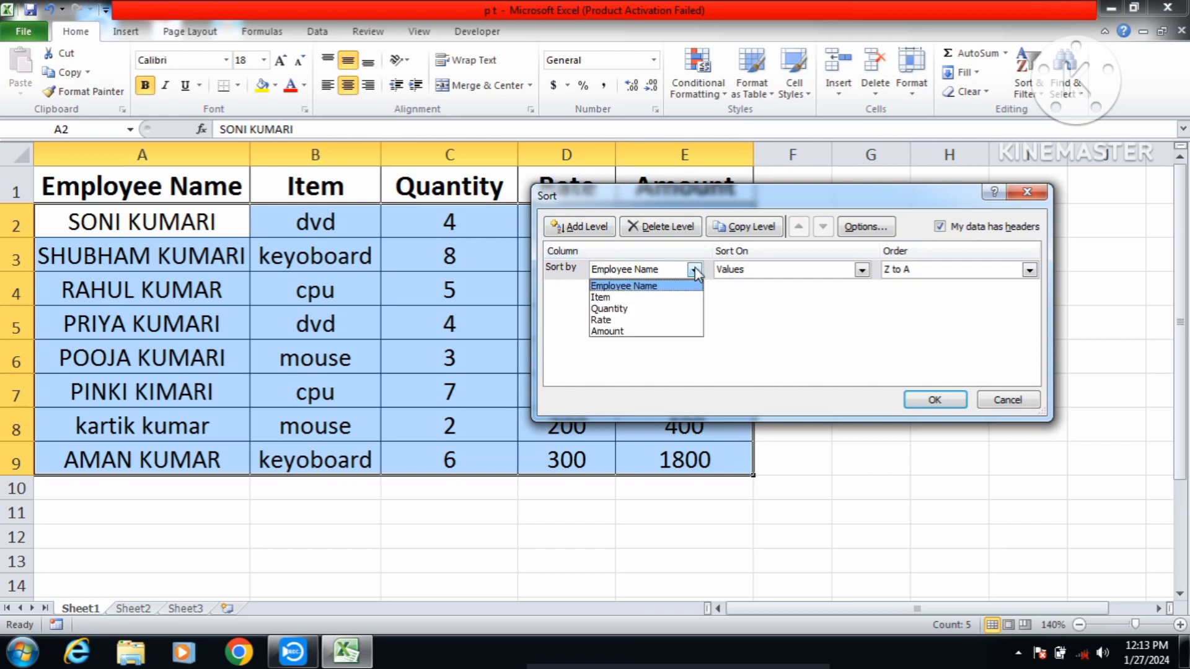
{"action": "left_click", "coordinate": [652, 286]}
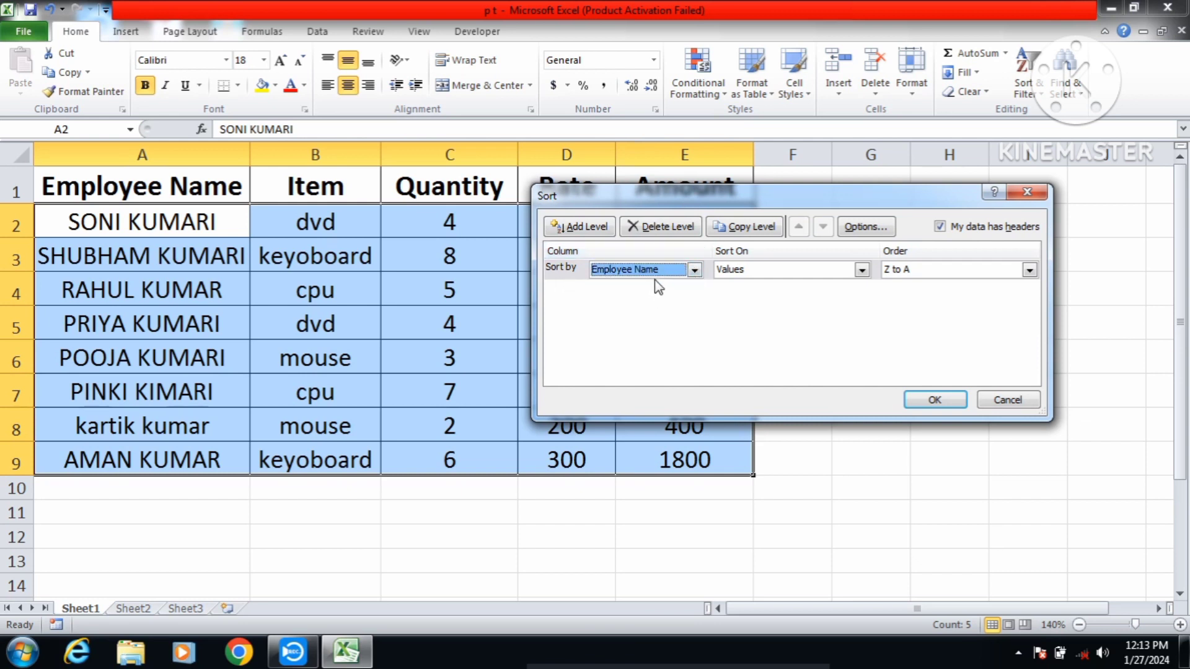
{"action": "left_click", "coordinate": [862, 270]}
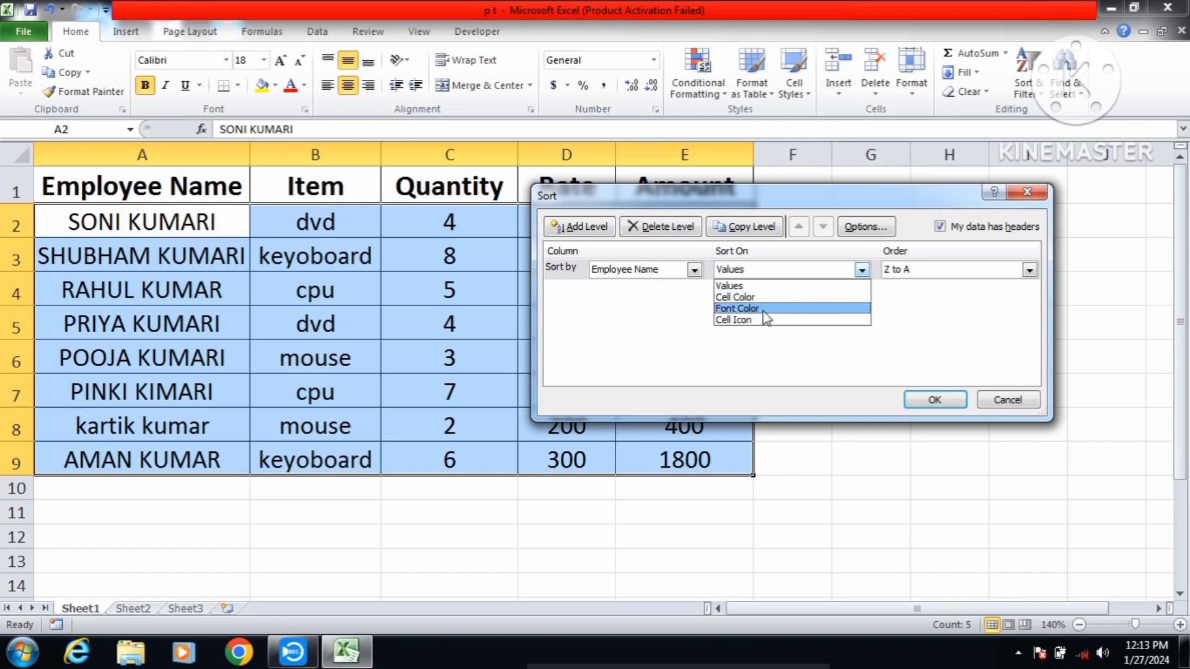
{"action": "left_click", "coordinate": [740, 287]}
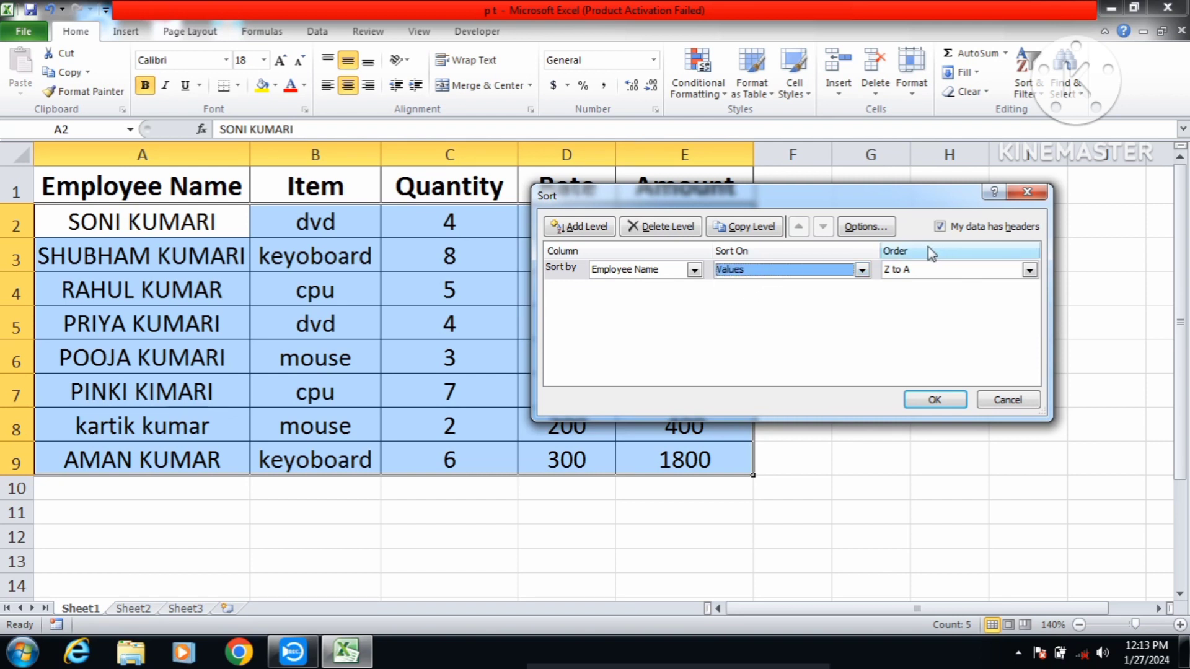
{"action": "left_click", "coordinate": [1028, 270]}
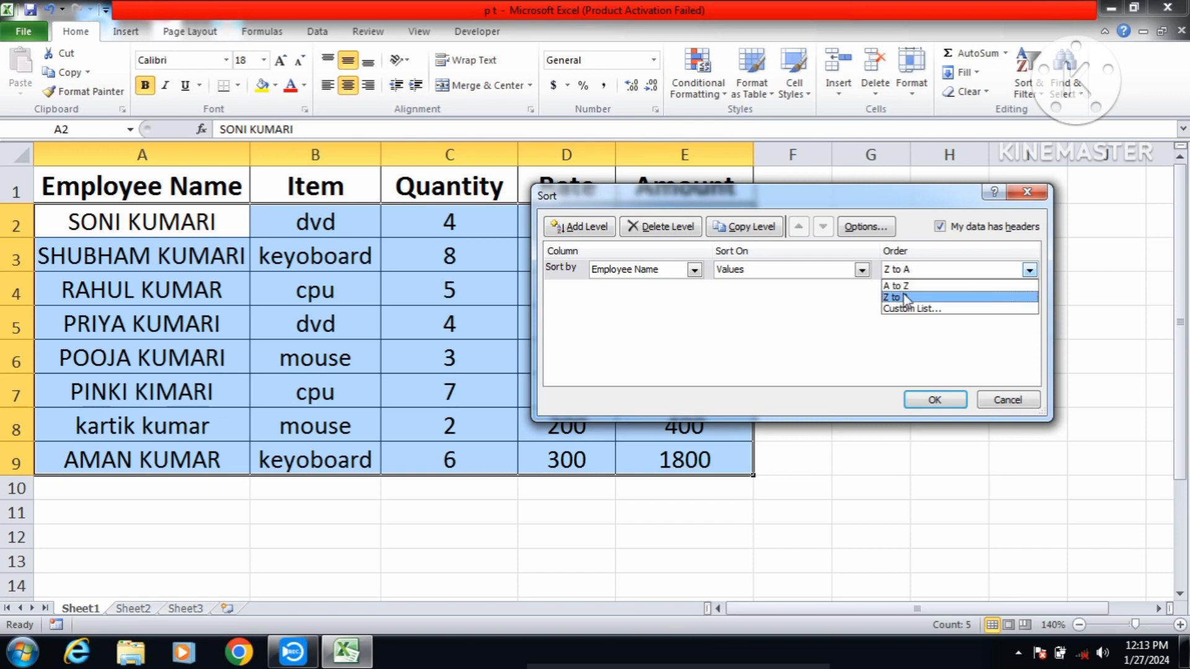
{"action": "left_click", "coordinate": [915, 299]}
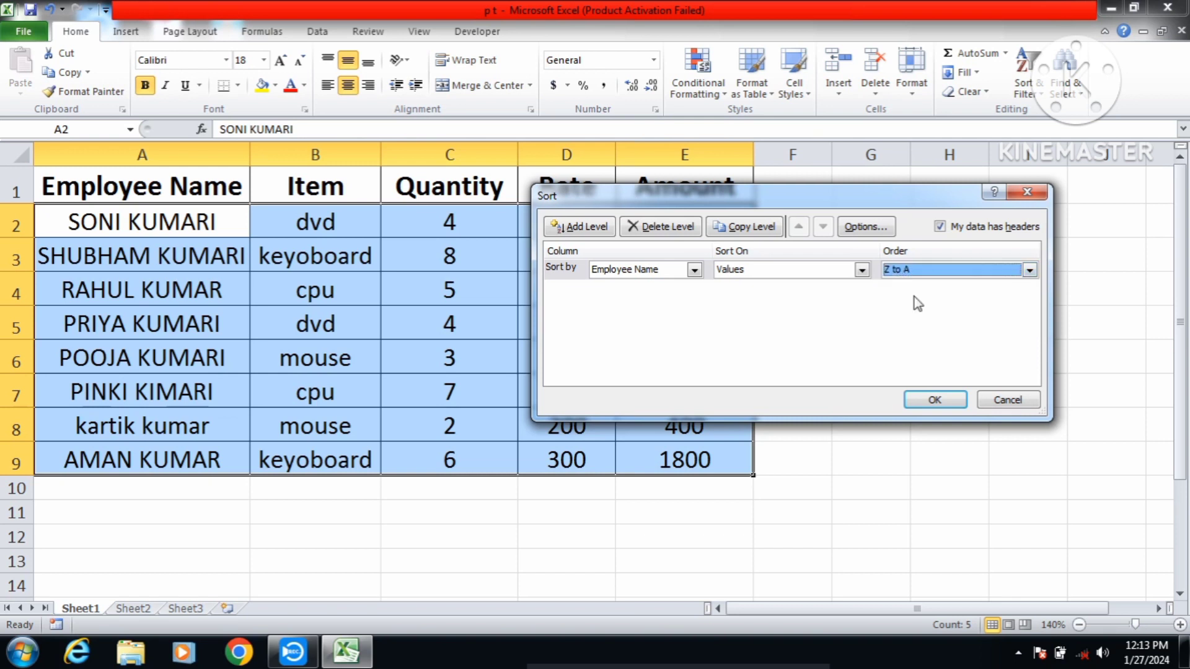
{"action": "left_click", "coordinate": [934, 272]}
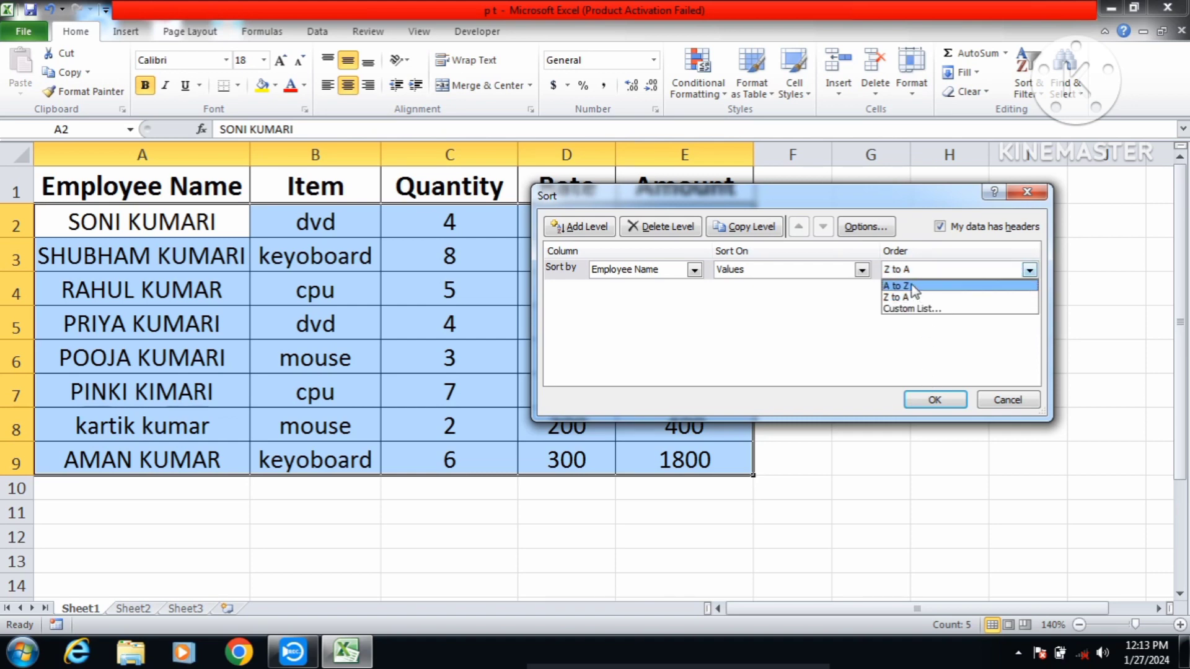
{"action": "left_click", "coordinate": [911, 285]}
{"action": "left_click", "coordinate": [955, 399]}
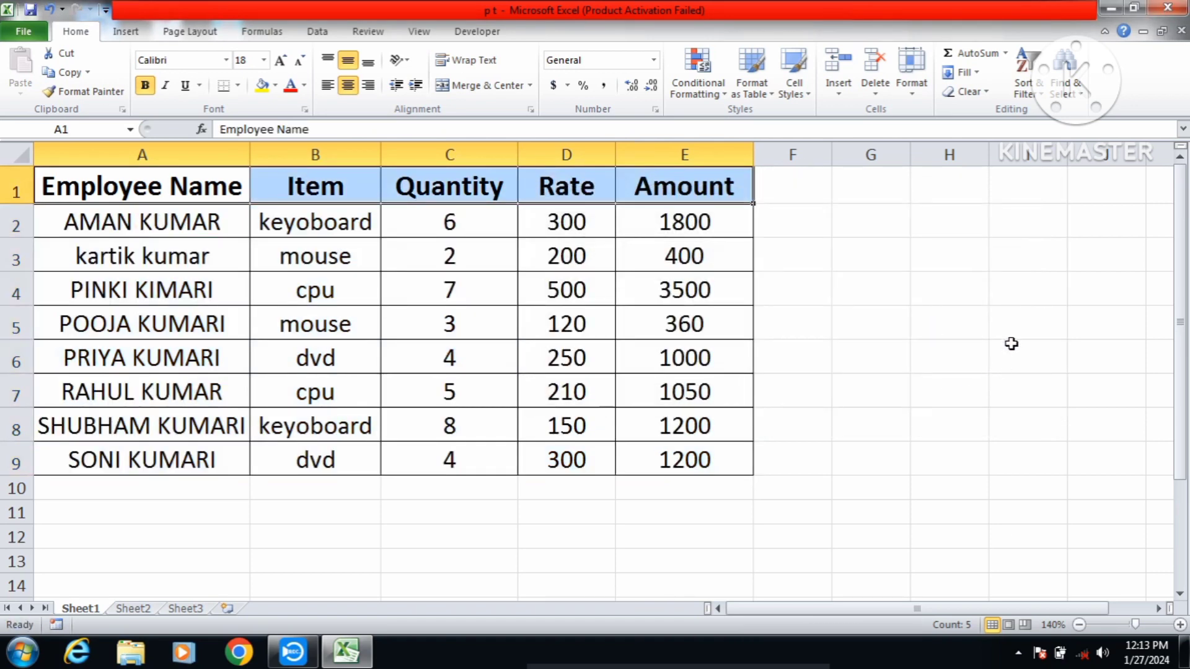
- Reopen Custom Sort for the whole table and cancel it without changes
{"action": "left_click", "coordinate": [1033, 101]}
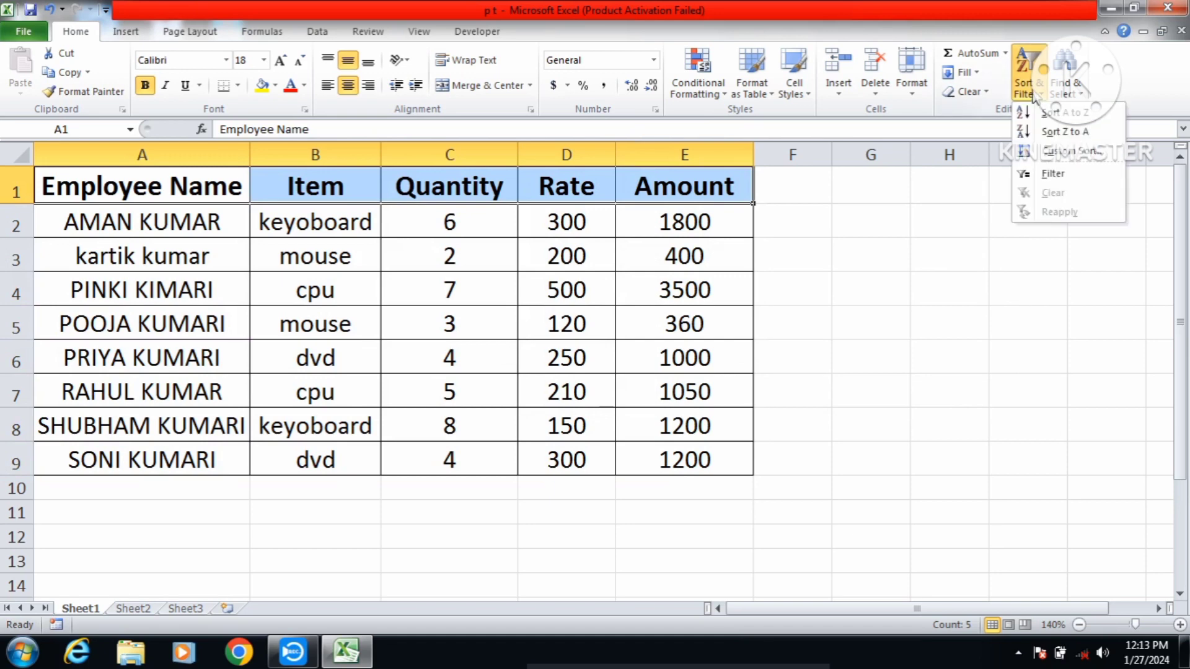
{"action": "left_click", "coordinate": [1070, 158]}
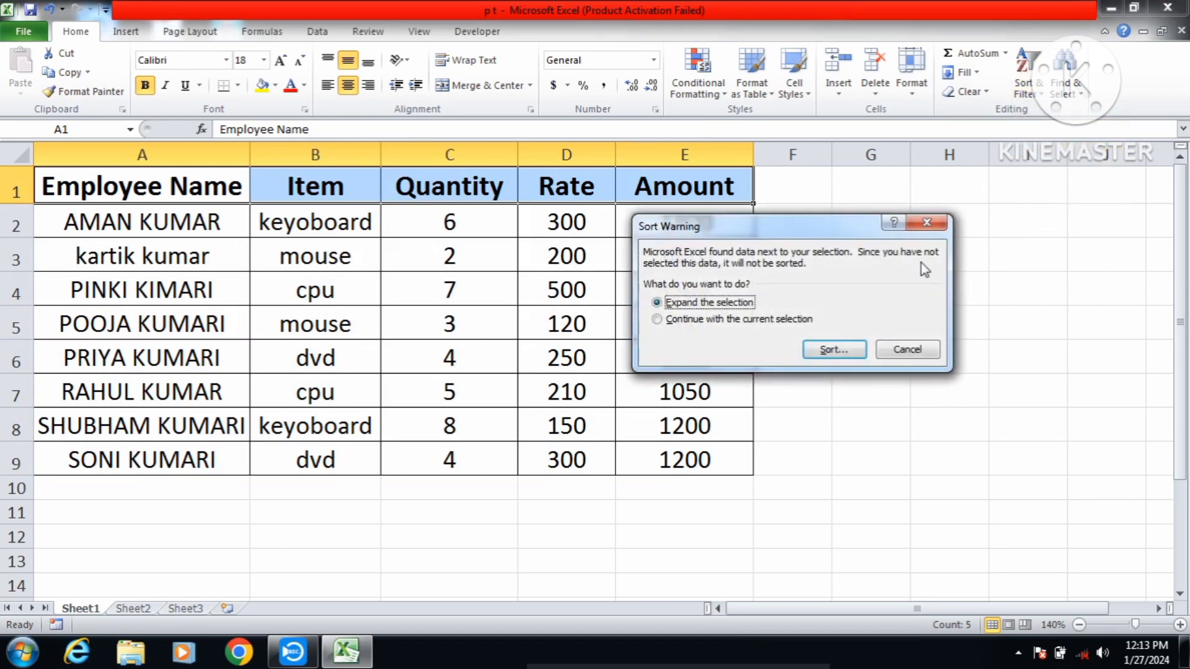
{"action": "left_click", "coordinate": [834, 348]}
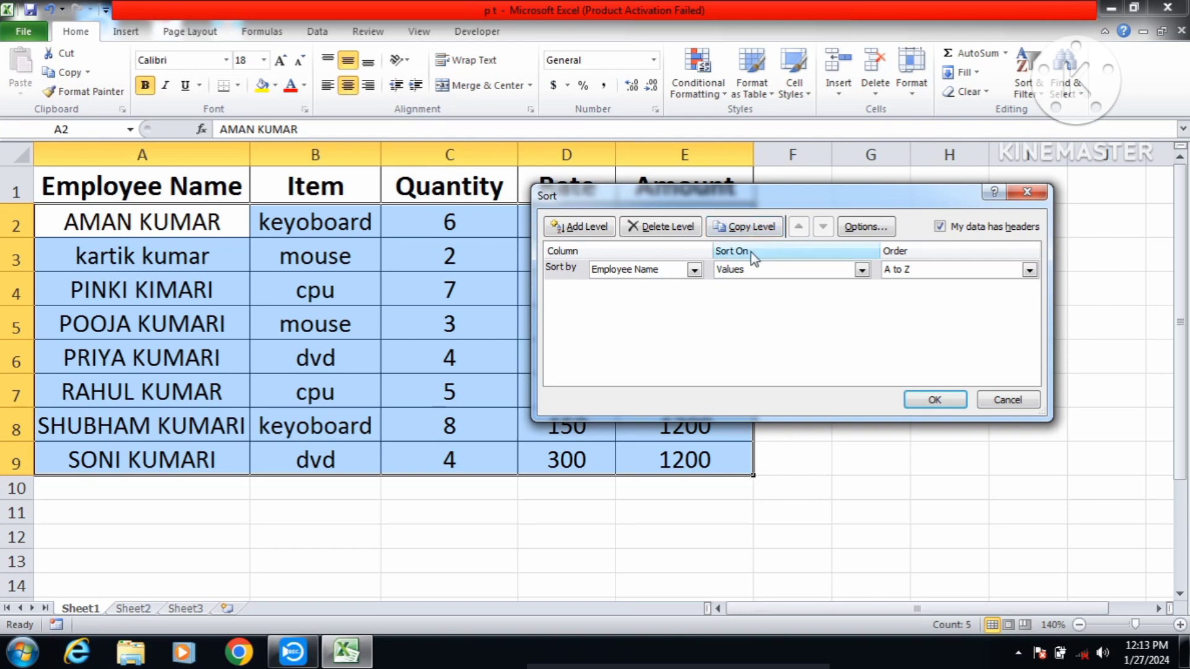
{"action": "left_click", "coordinate": [1005, 400]}
{"action": "left_click", "coordinate": [1031, 93]}
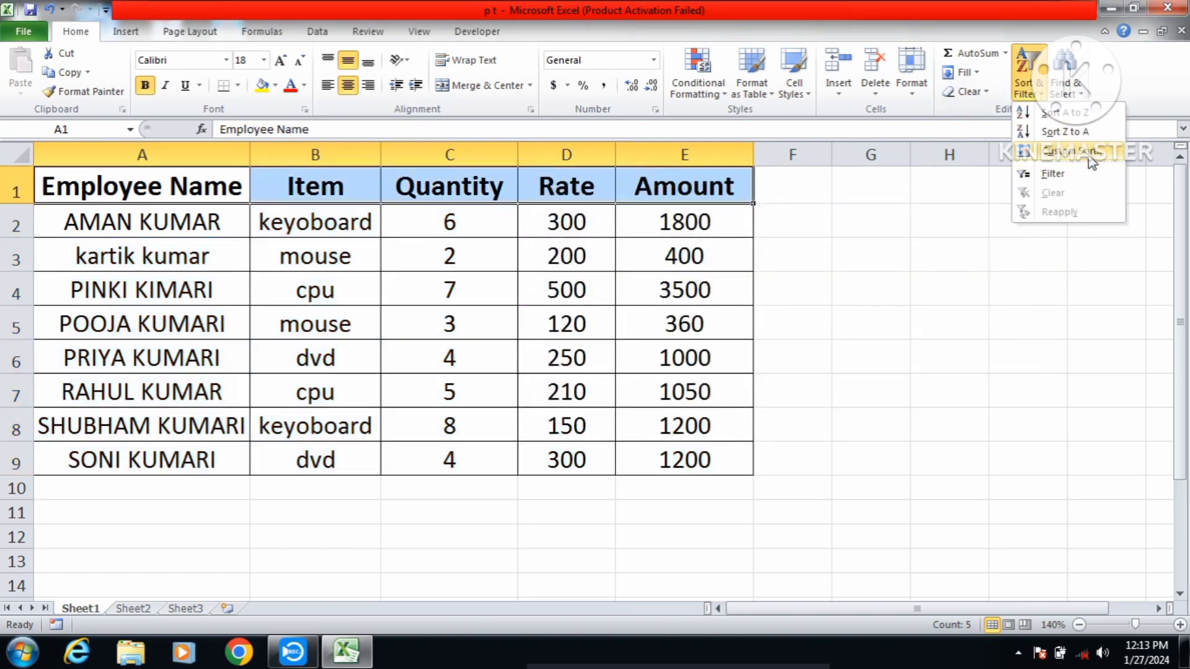
- Turn on header filters and filter Employee Name to hide one employee's row
{"action": "left_click", "coordinate": [1050, 175]}
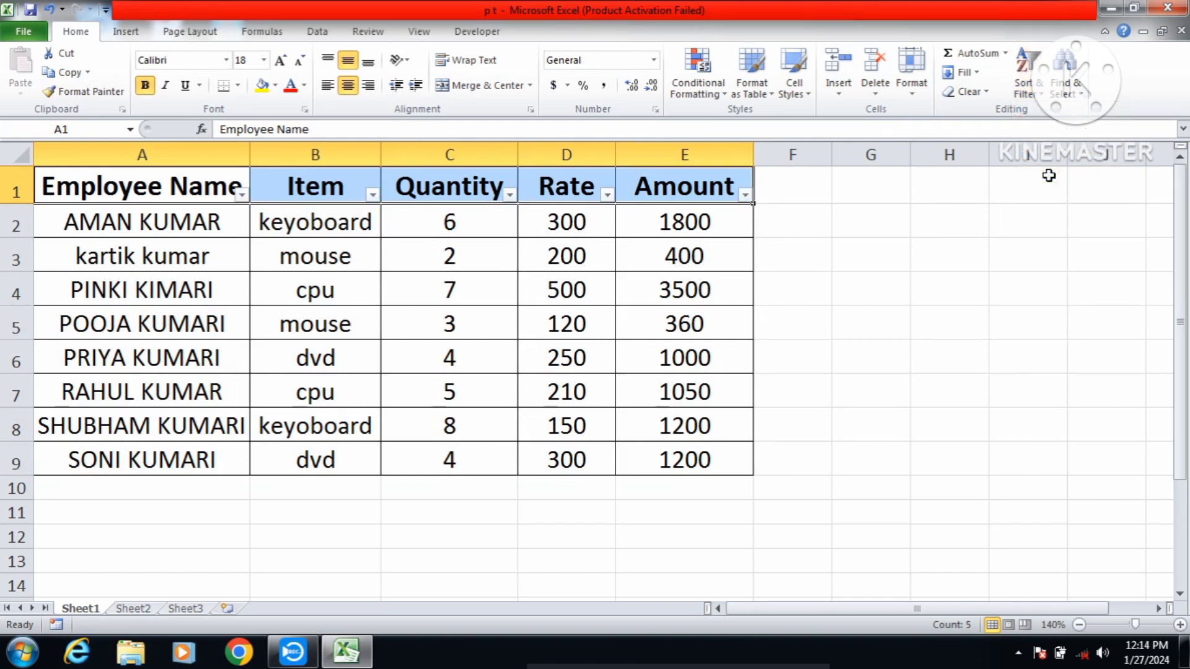
{"action": "left_click", "coordinate": [242, 195]}
{"action": "left_click", "coordinate": [241, 195]}
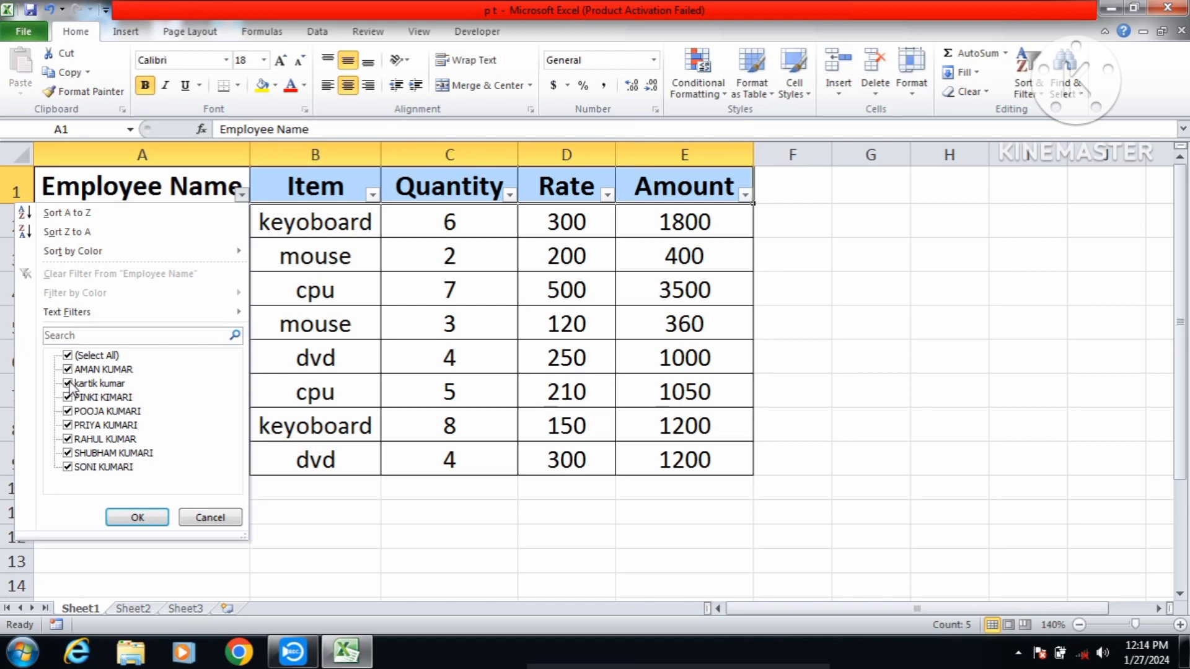
{"action": "left_click", "coordinate": [68, 383]}
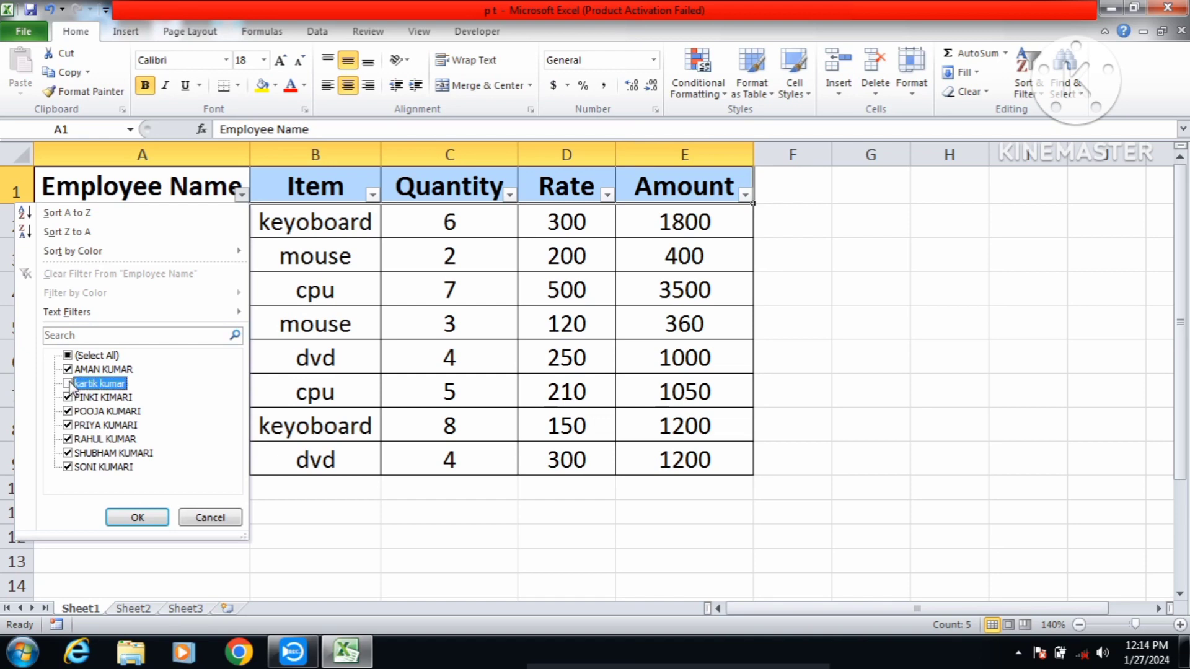
{"action": "left_click", "coordinate": [153, 525]}
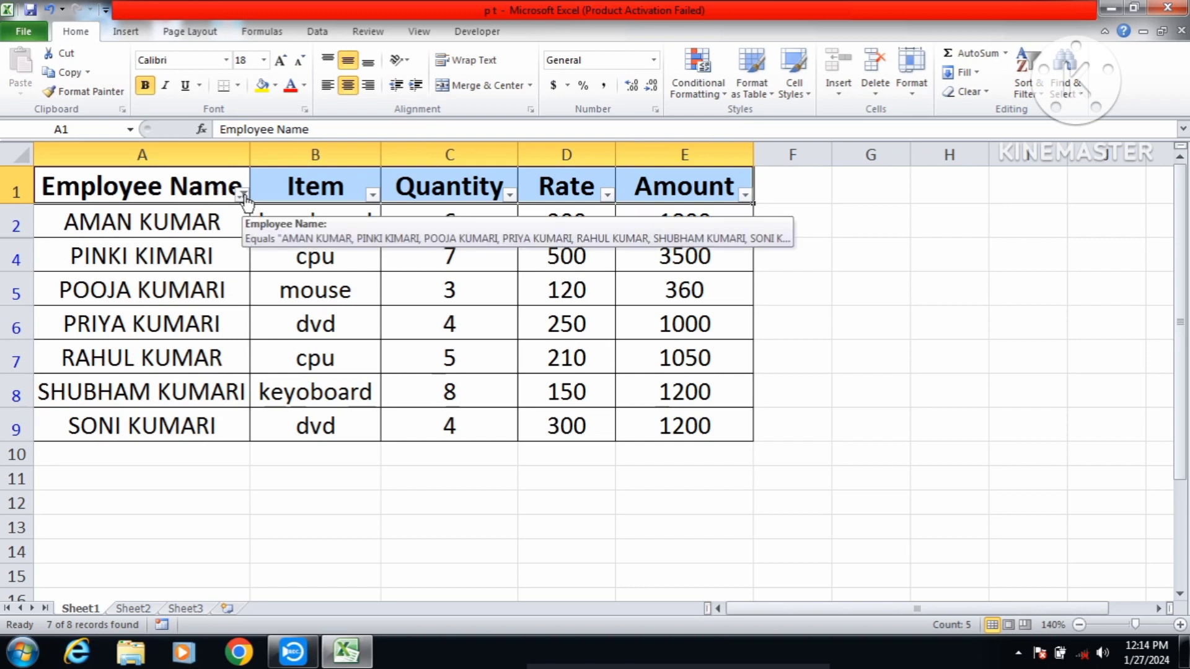
- Re-include that employee in the Employee Name filter so all eight rows show
{"action": "left_click", "coordinate": [244, 195]}
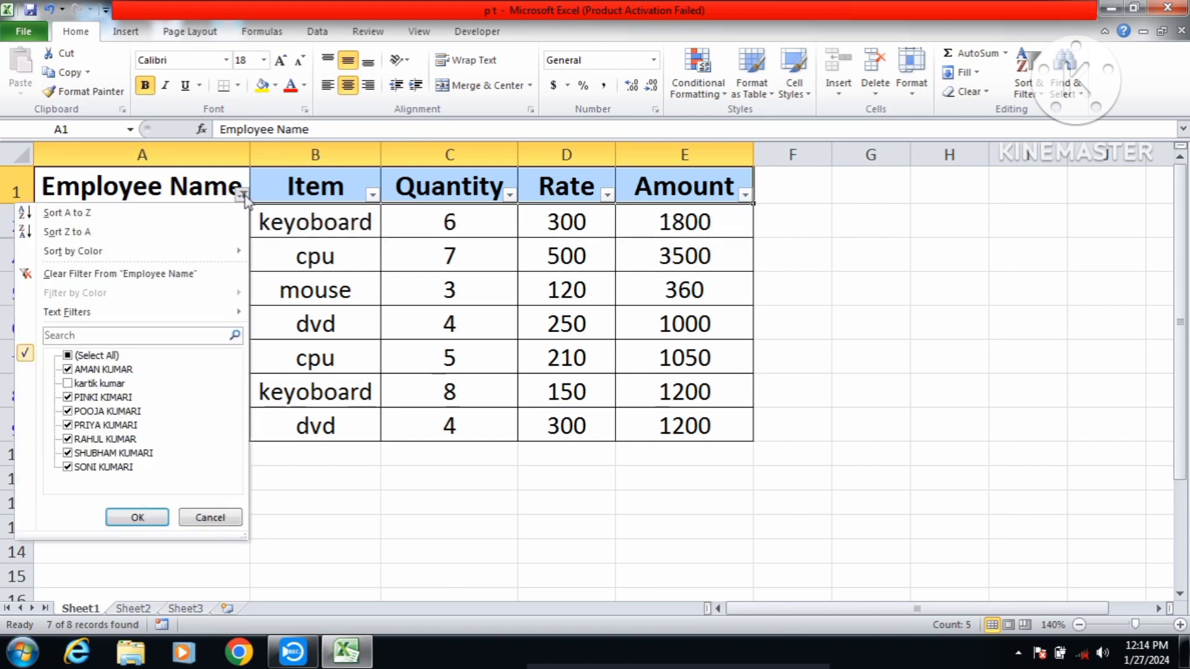
{"action": "left_click", "coordinate": [69, 383]}
{"action": "left_click", "coordinate": [145, 516]}
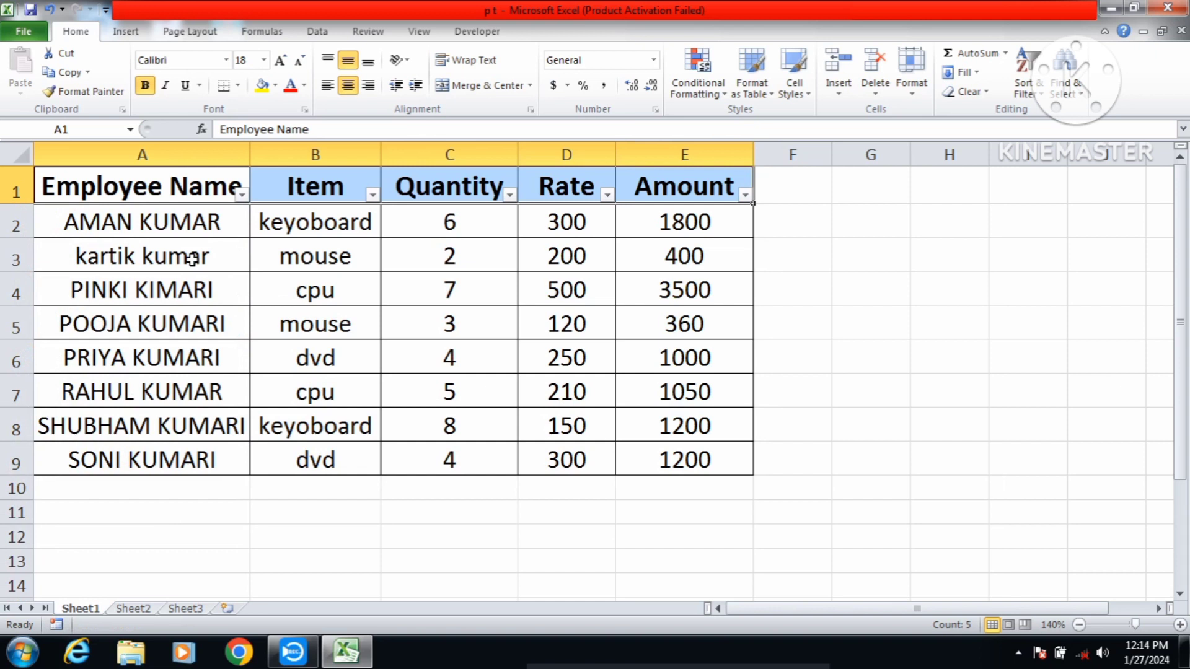
{"action": "left_click", "coordinate": [1034, 93]}
{"action": "left_click", "coordinate": [315, 536]}
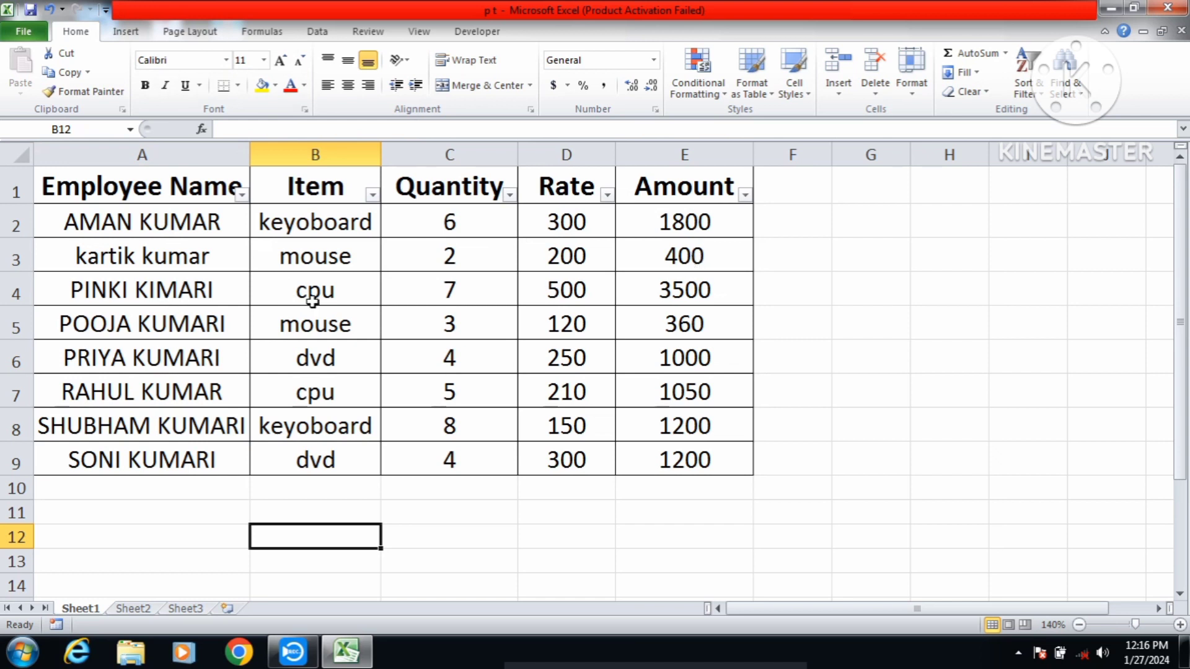
{"action": "left_click", "coordinate": [372, 196]}
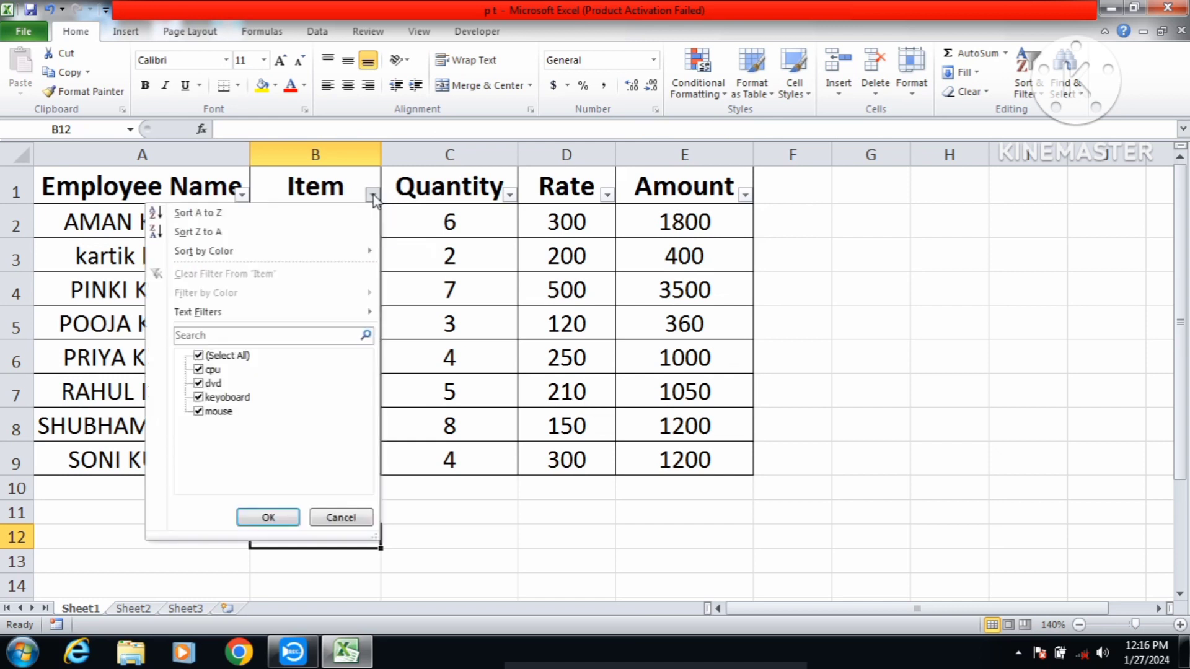
{"action": "left_click", "coordinate": [242, 398]}
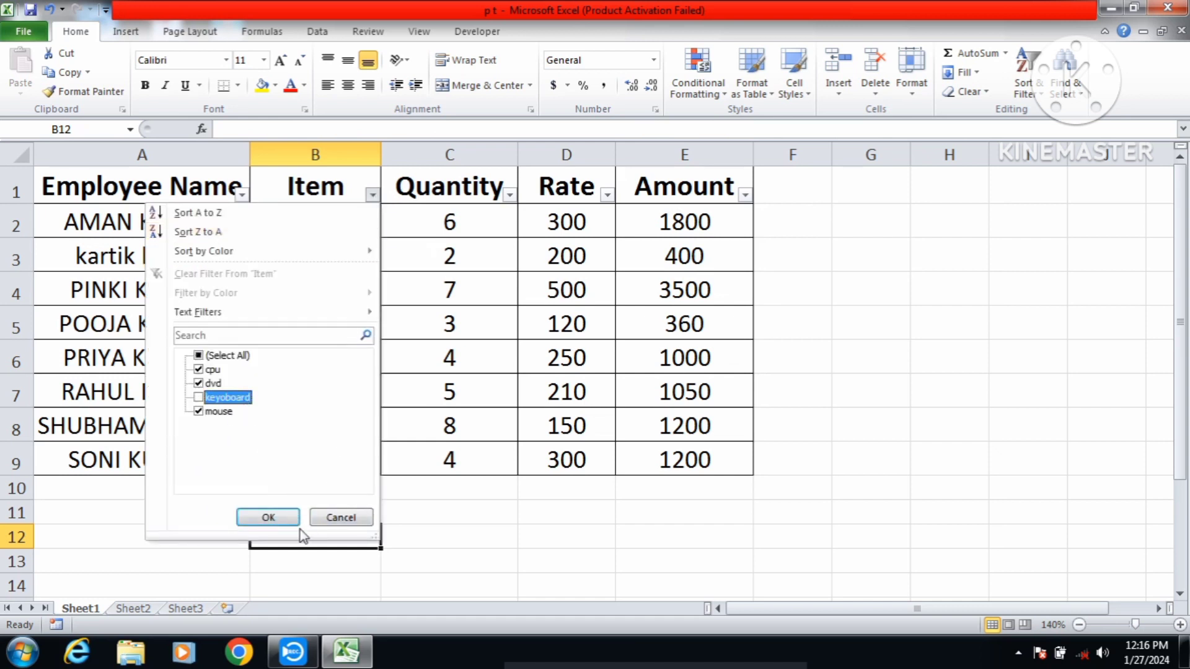
{"action": "left_click", "coordinate": [287, 517]}
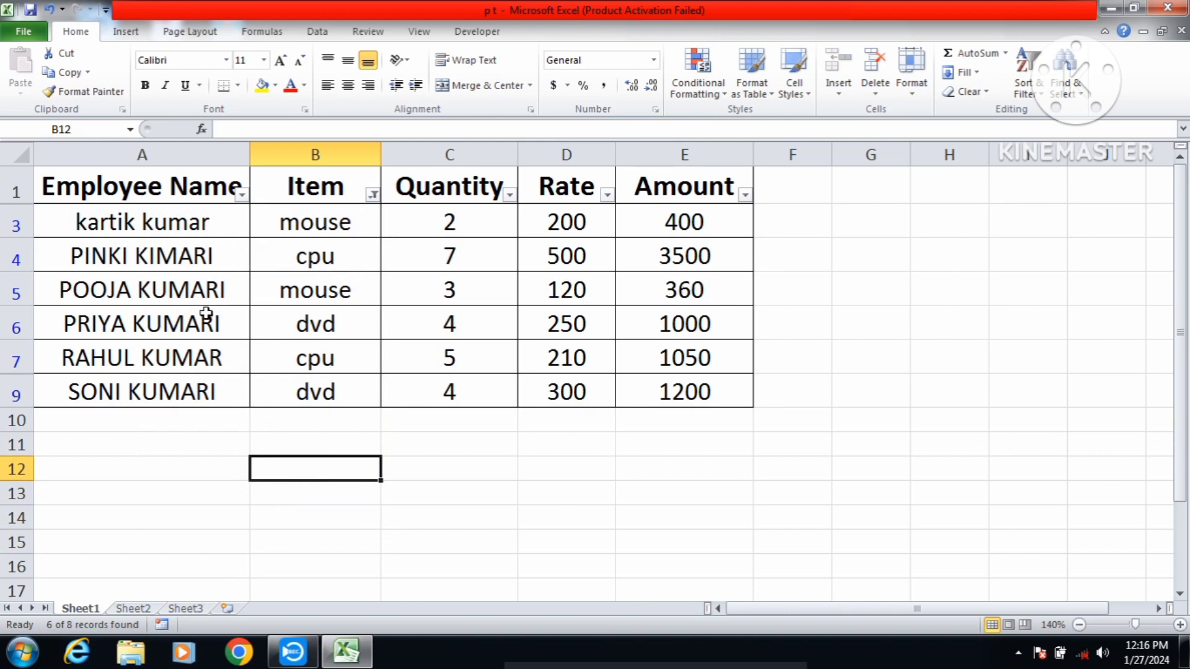
{"action": "key", "text": "ctrl+z"}
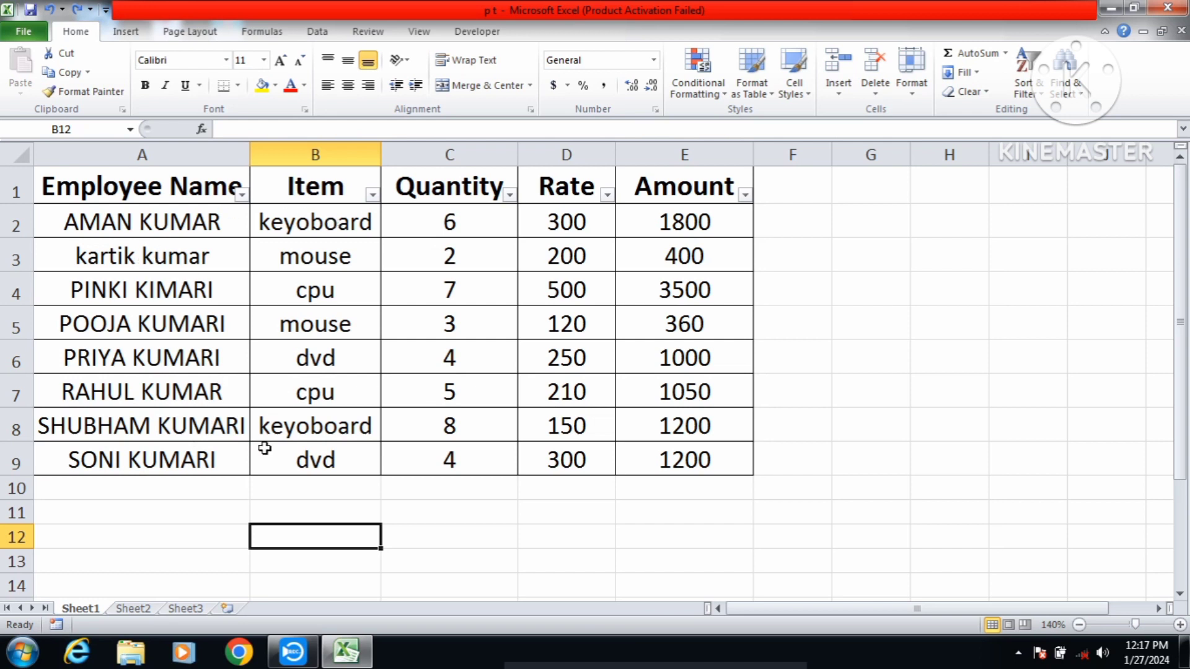
- Correct the employee name in cell A8 by deleting its trailing 'I'
{"action": "left_click", "coordinate": [236, 428]}
{"action": "double_click", "coordinate": [237, 429]}
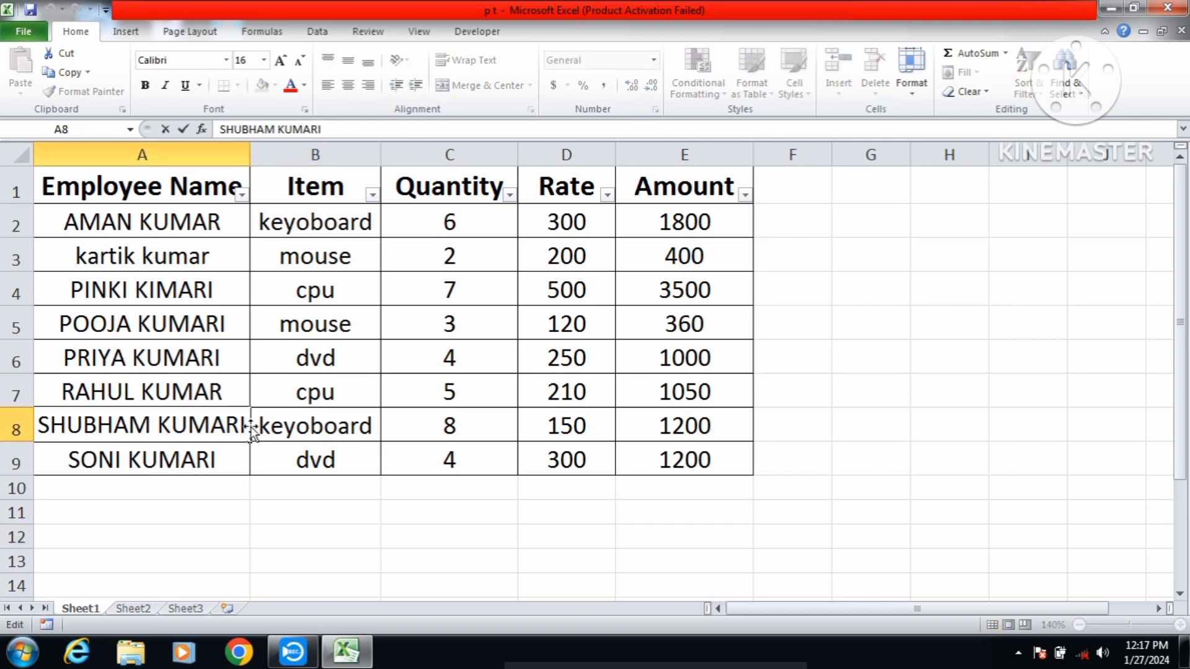
{"action": "key", "text": "BackSpace"}
{"action": "left_click", "coordinate": [304, 372]}
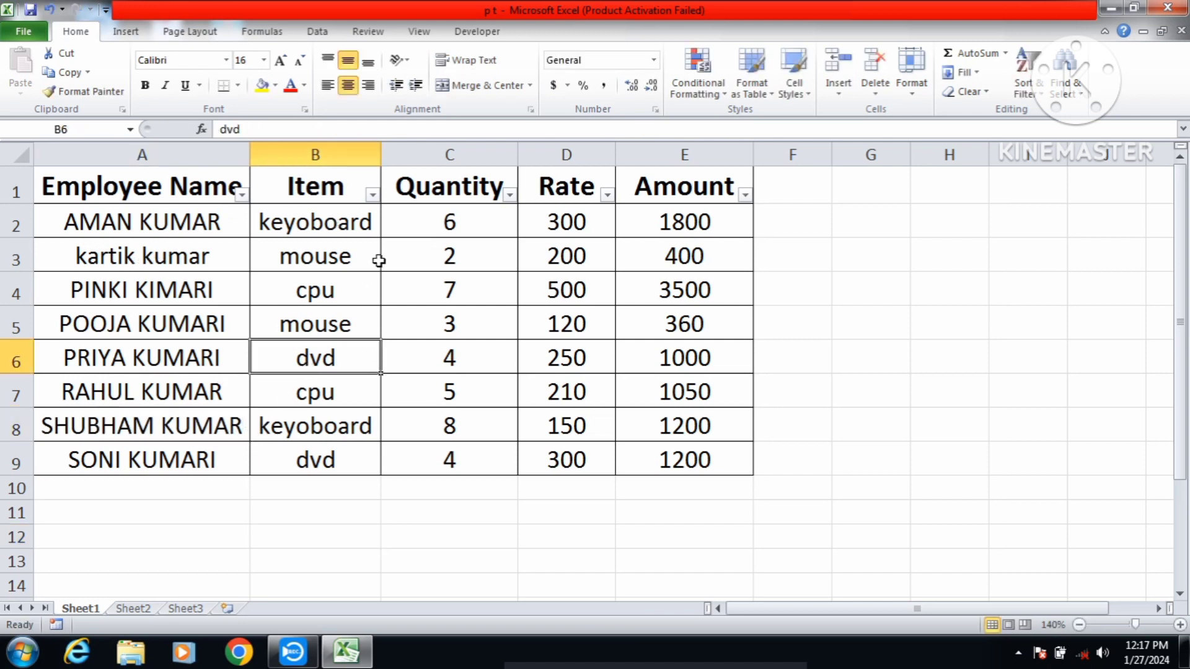
- Filter the Item column to hide keyoboard rows, then restore all rows
{"action": "left_click", "coordinate": [373, 195]}
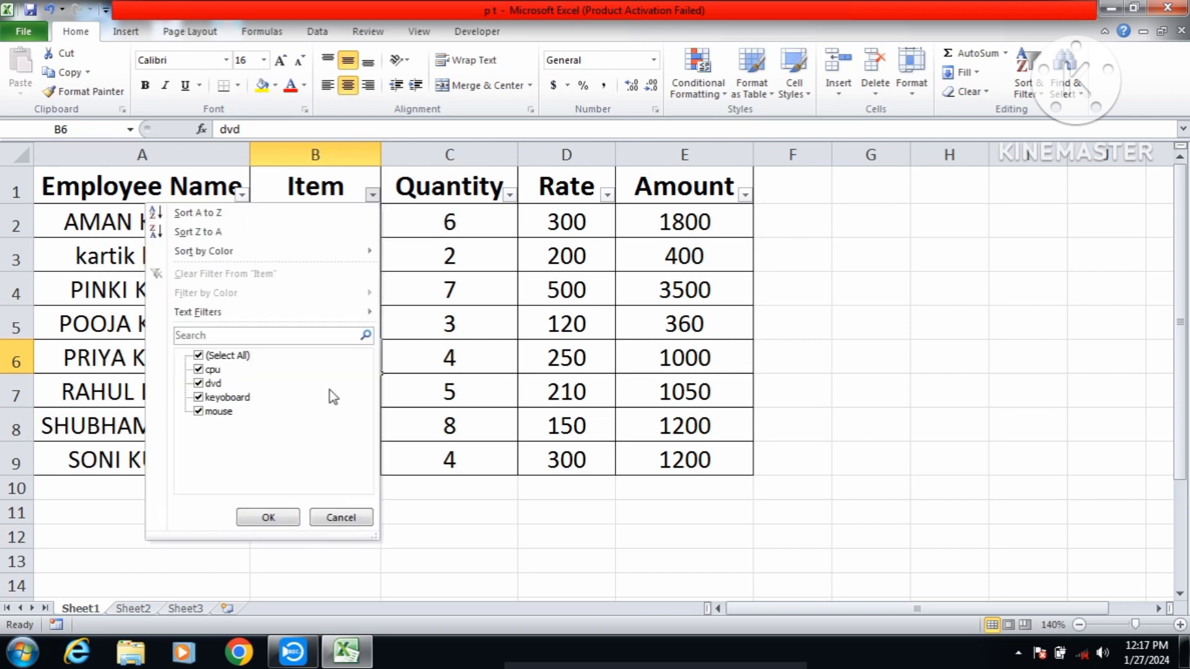
{"action": "left_click", "coordinate": [234, 400]}
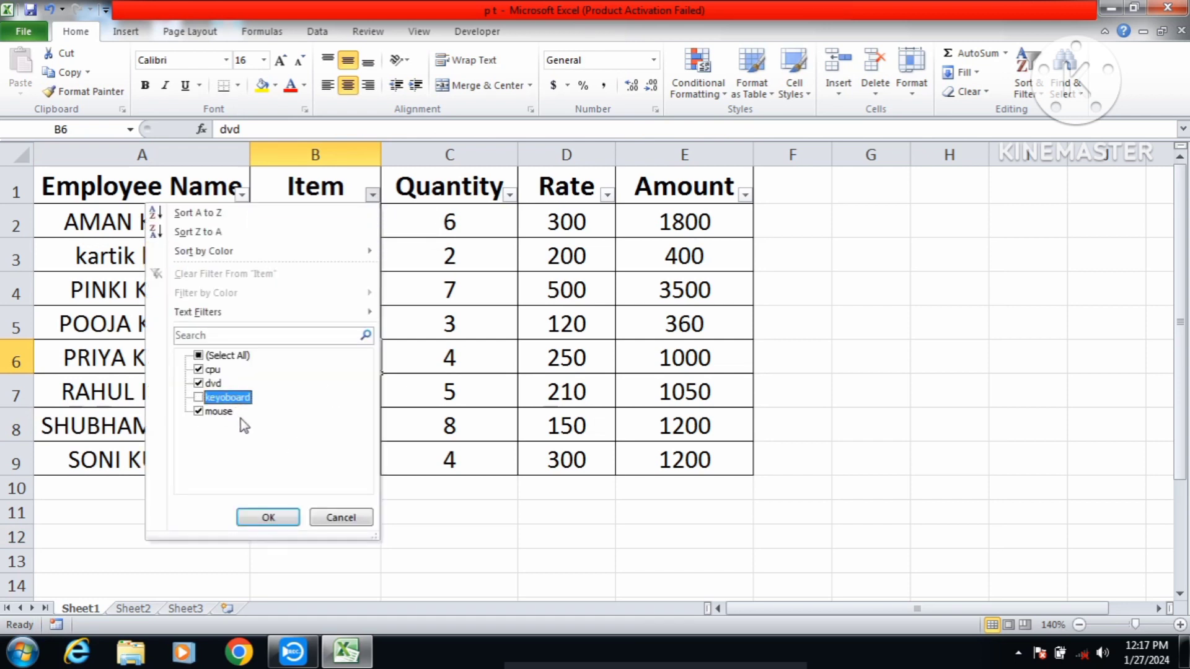
{"action": "left_click", "coordinate": [270, 518]}
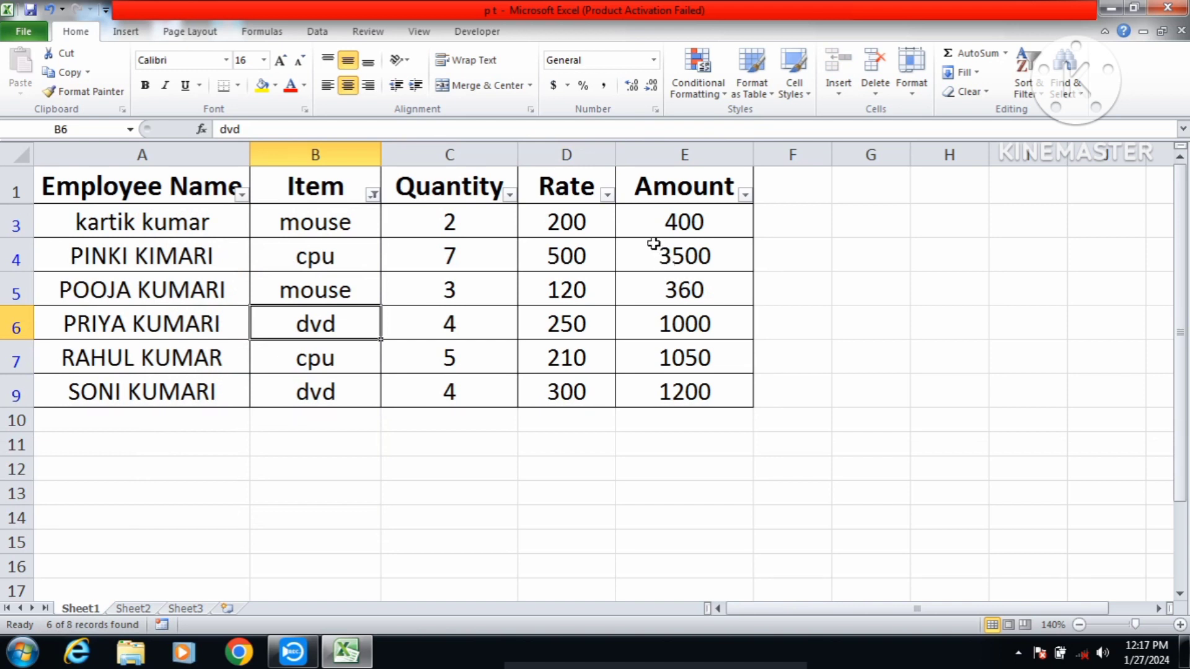
{"action": "left_click", "coordinate": [373, 195]}
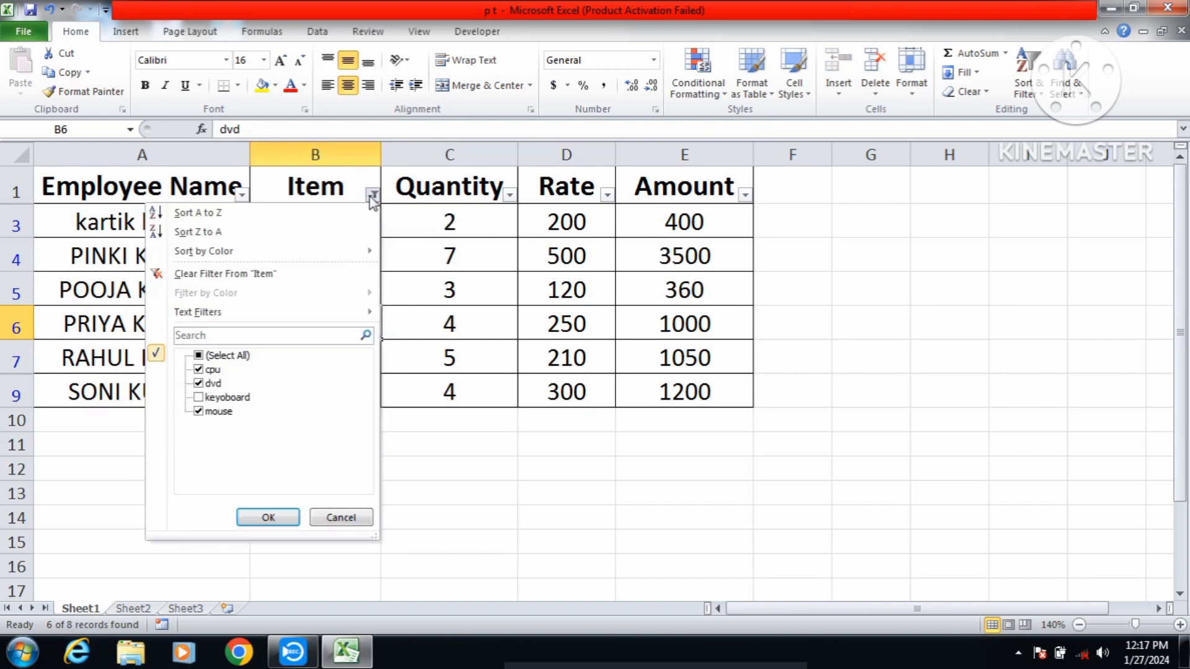
{"action": "left_click", "coordinate": [214, 397]}
{"action": "left_click", "coordinate": [278, 518]}
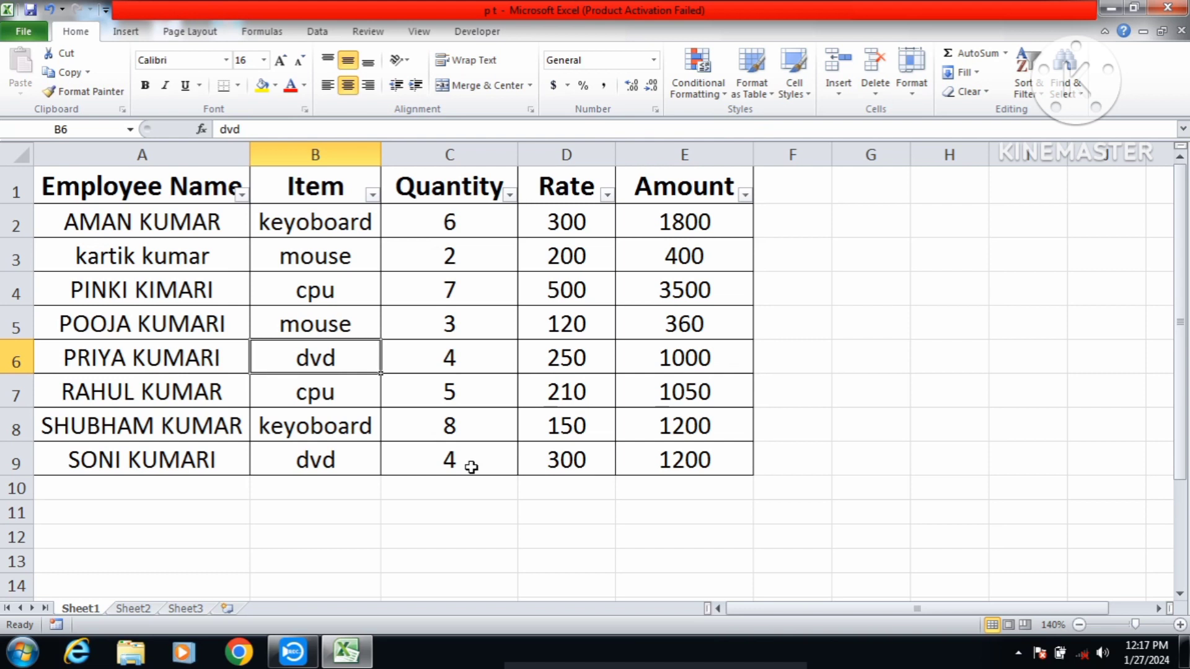
{"action": "left_click", "coordinate": [739, 197]}
{"action": "left_click", "coordinate": [744, 195]}
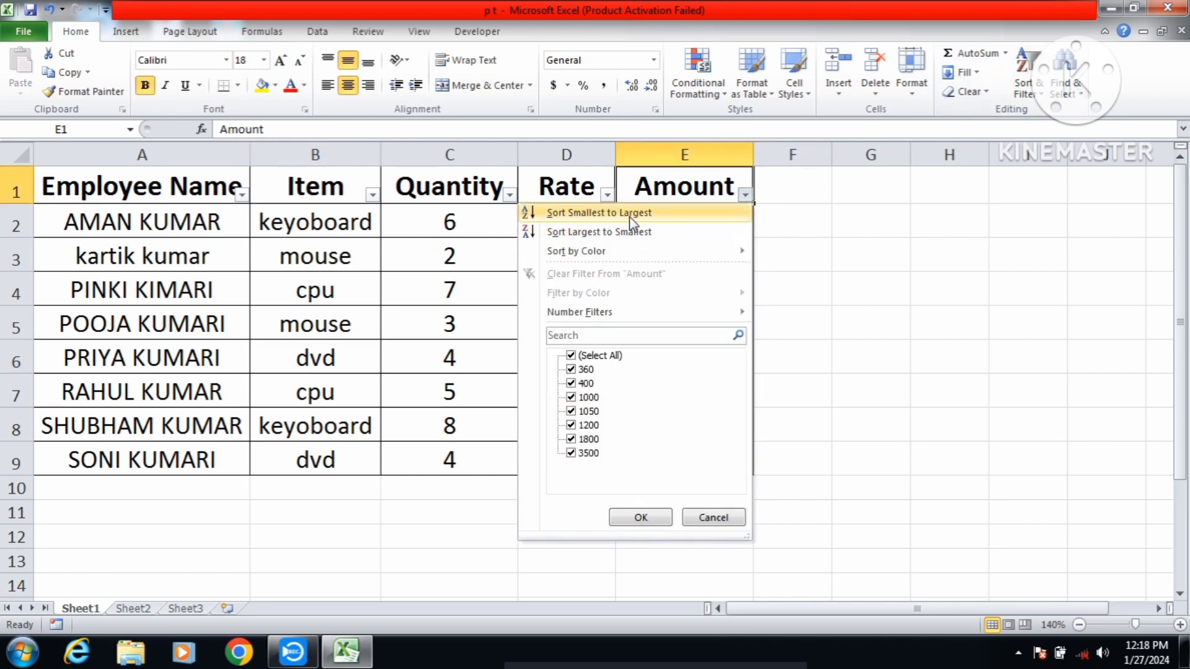
{"action": "left_click", "coordinate": [876, 255]}
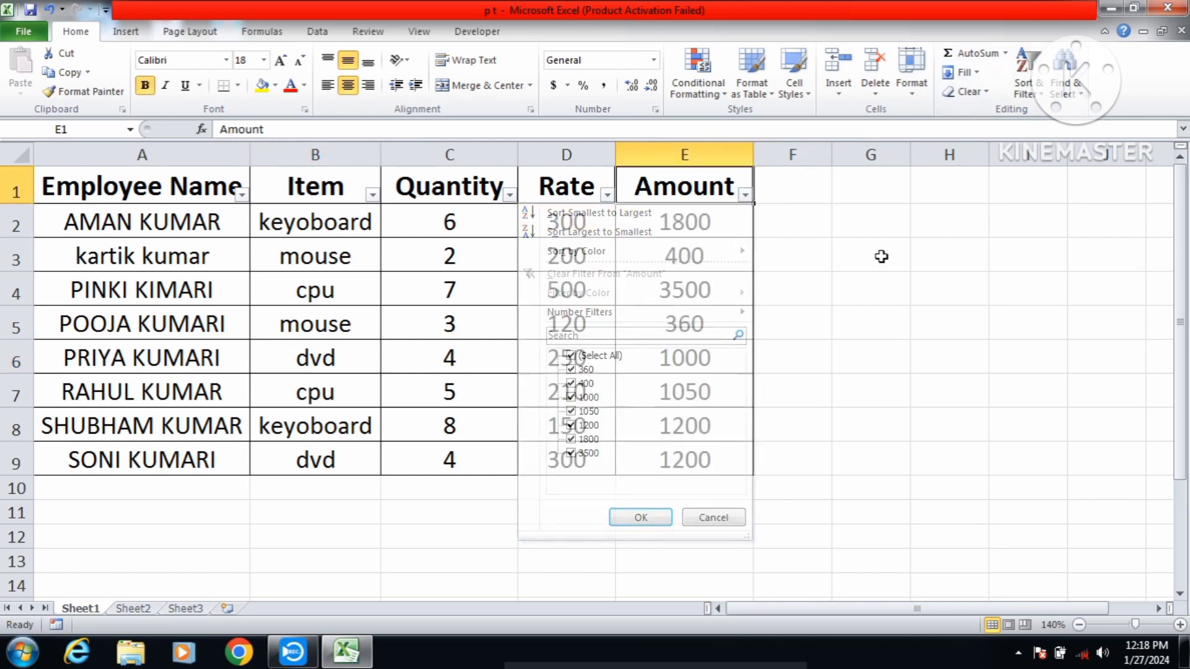
{"action": "left_click", "coordinate": [745, 196]}
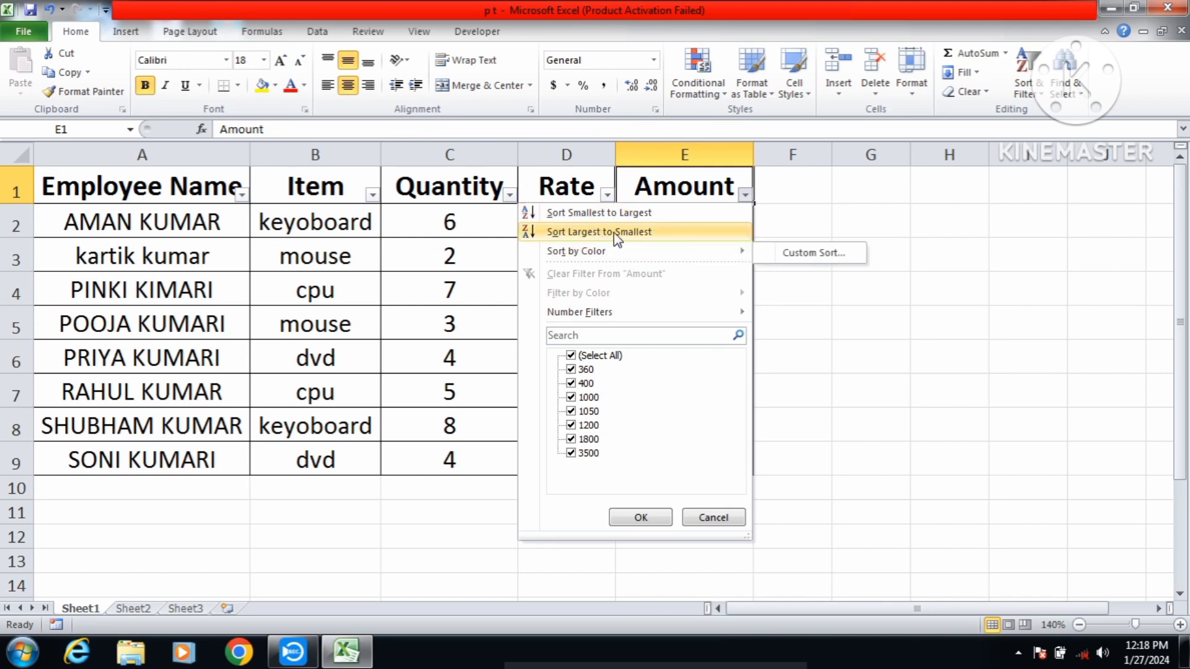
{"action": "left_click", "coordinate": [911, 345]}
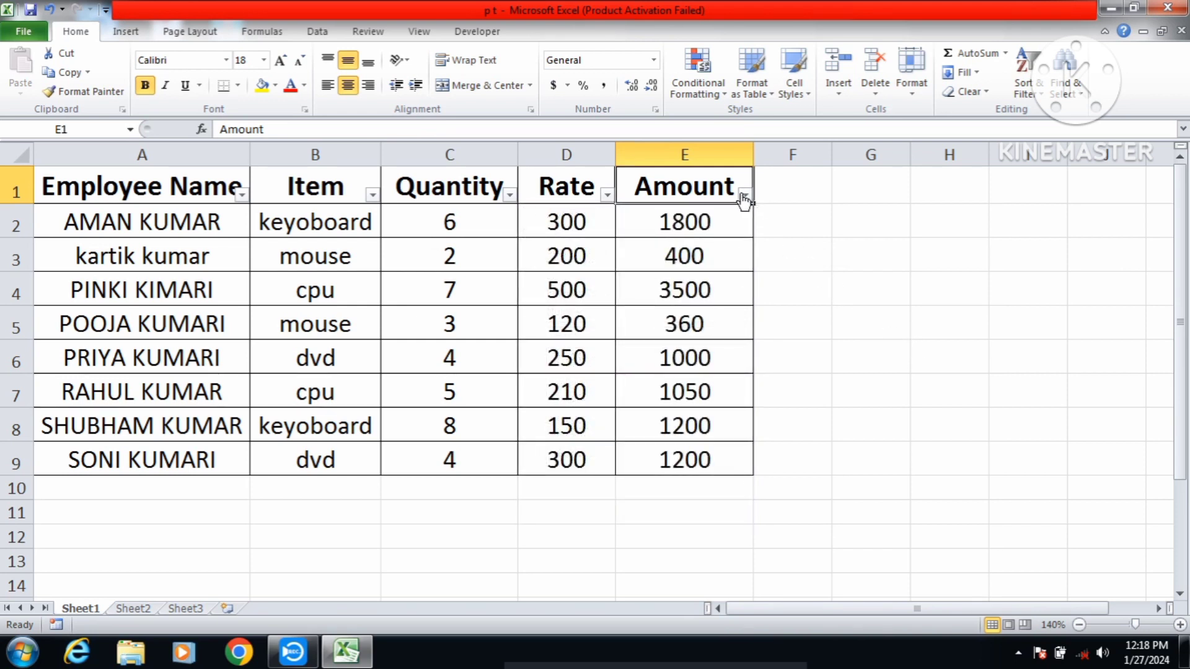